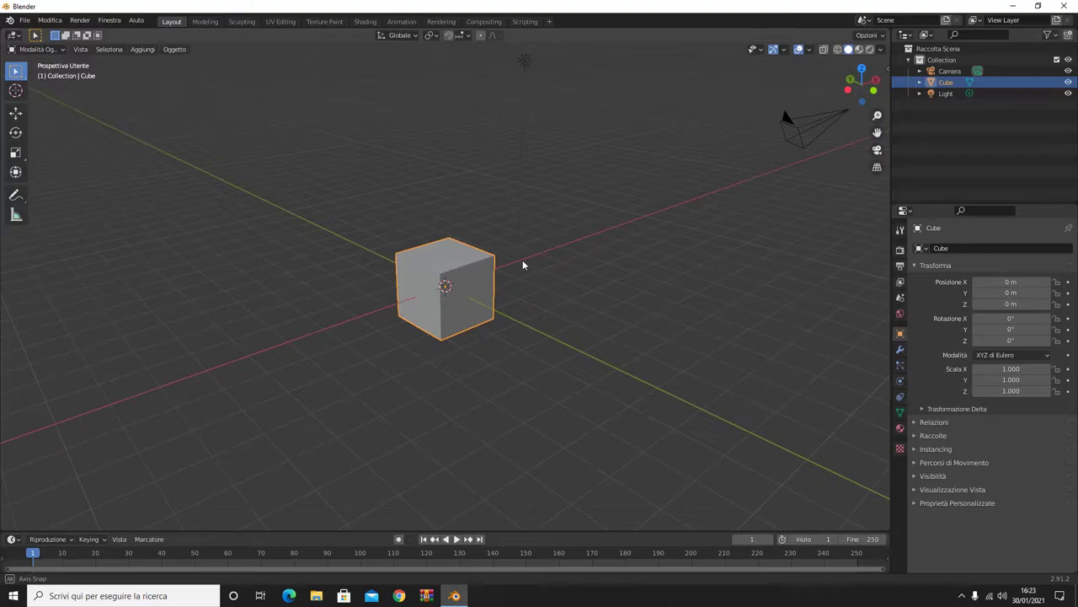
Step: With the Move gizmo, nudge the cube along Y to -0.018723 m
mouse_move(522, 265)
middle_down()
mouse_move(461, 251)
mouse_move(602, 265)
mouse_move(472, 275)
mouse_move(212, 248)
mouse_move(514, 261)
mouse_move(342, 268)
middle_up()
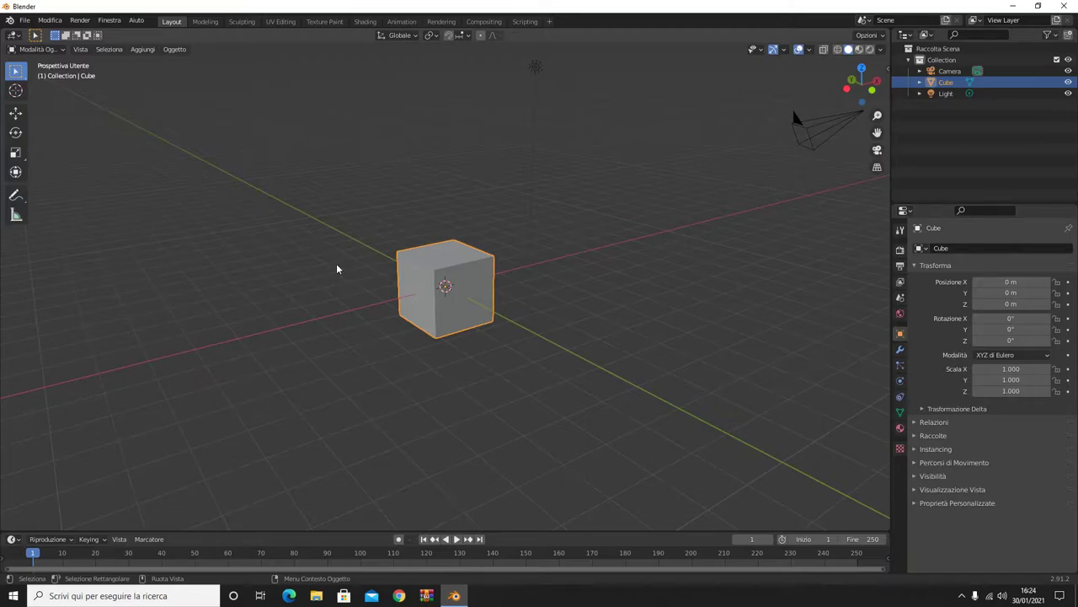
middle_drag(337, 269, 358, 294)
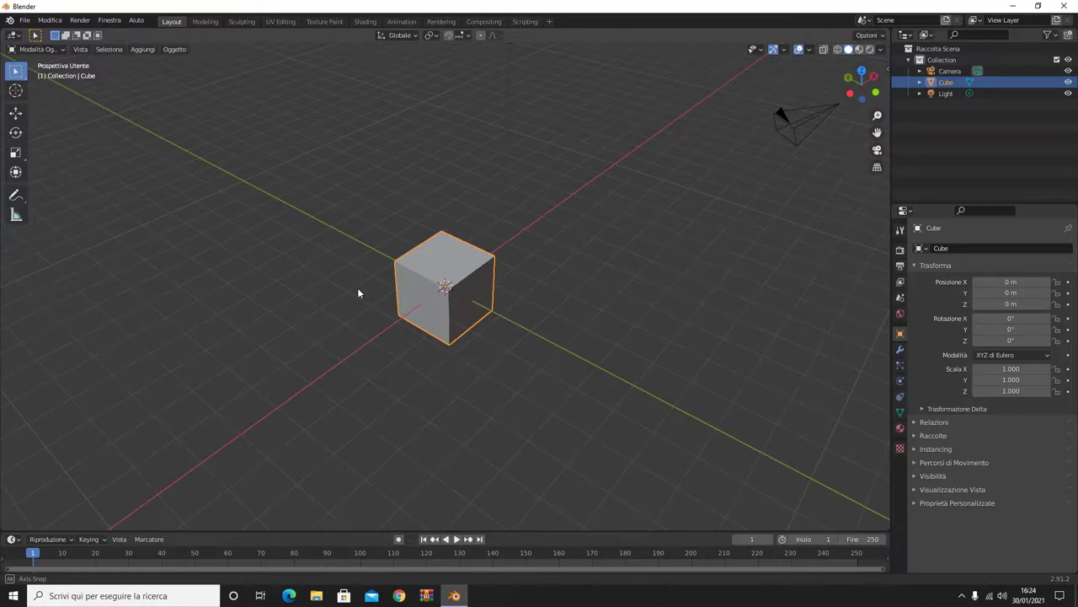
mouse_move(357, 292)
middle_down()
mouse_move(452, 262)
mouse_move(620, 262)
middle_up()
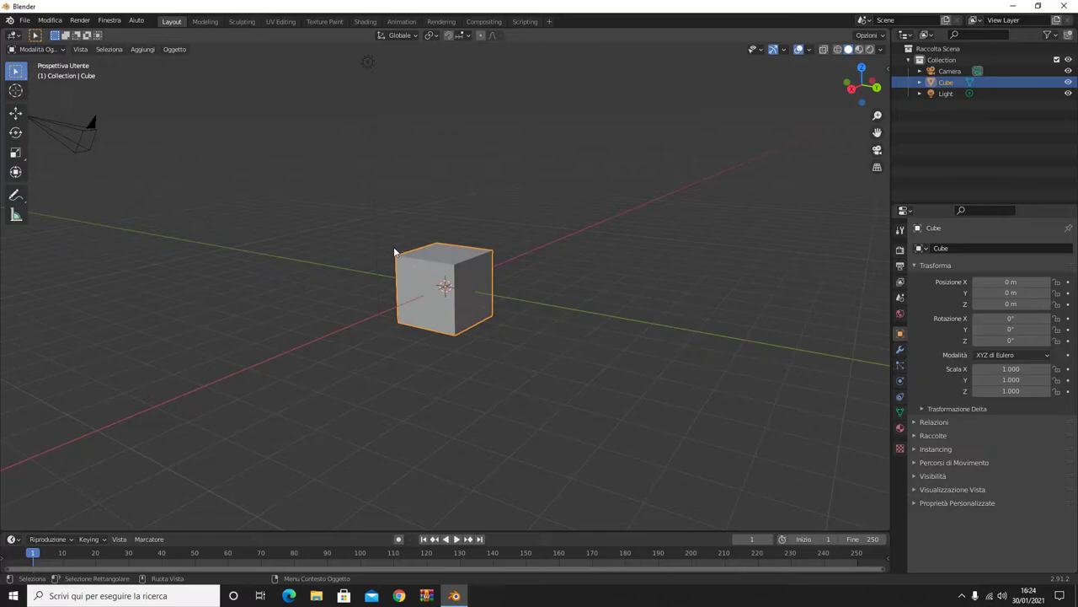
mouse_move(387, 244)
middle_down()
mouse_move(388, 289)
mouse_move(430, 338)
middle_up()
scroll(396, 285, up, 3)
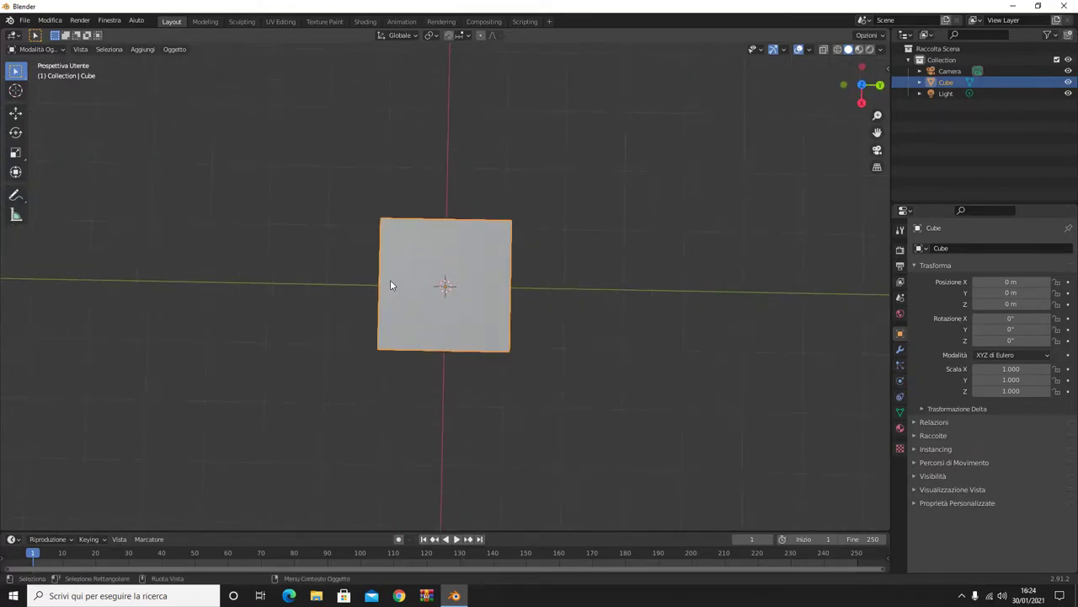
click(15, 112)
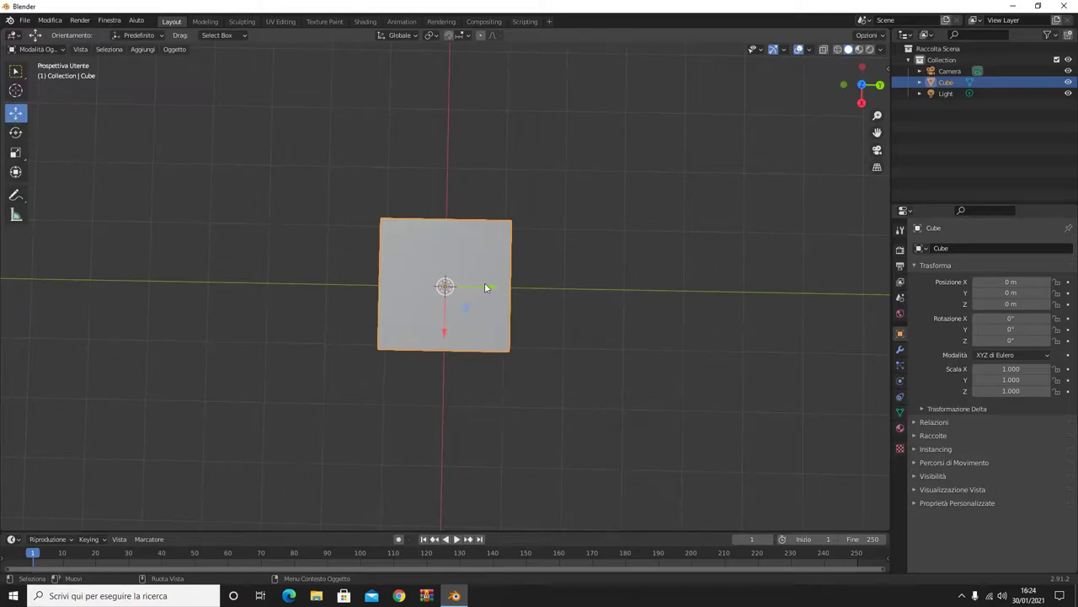
mouse_move(484, 287)
mouse_down()
mouse_move(492, 290)
mouse_move(422, 288)
mouse_move(536, 291)
mouse_move(492, 287)
mouse_up()
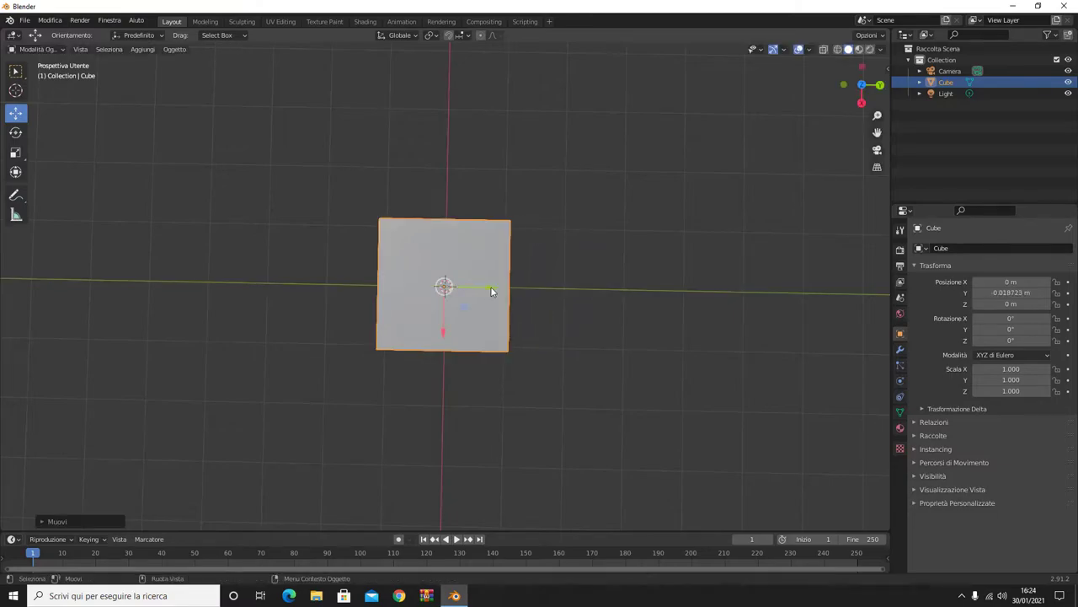
mouse_move(528, 287)
middle_down()
mouse_move(378, 197)
mouse_move(487, 191)
middle_up()
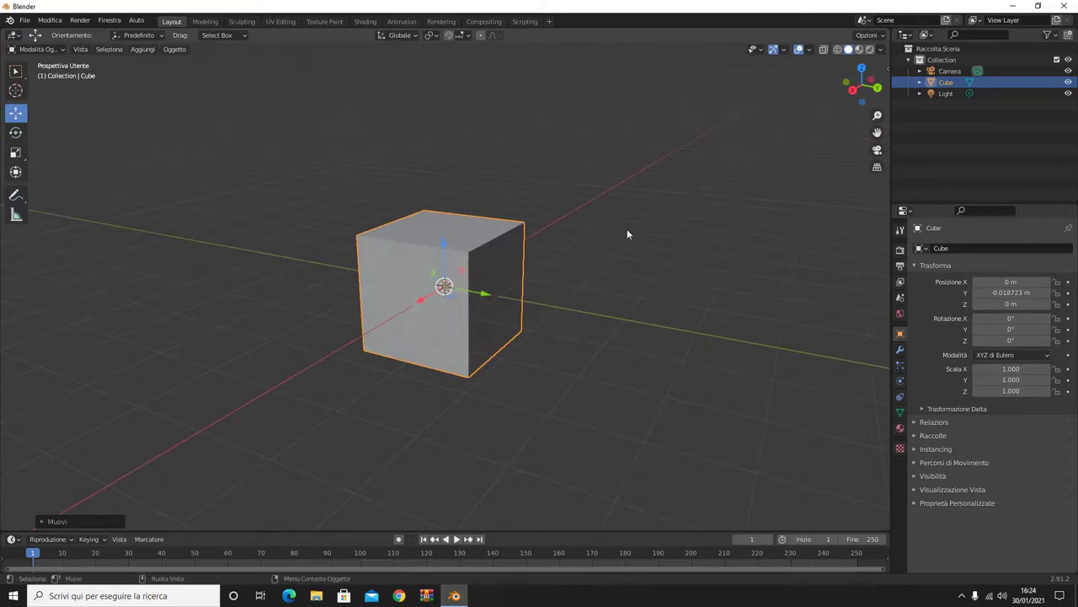
Step: Move the cube along the X axis to -0.022035 m, leaving Z at 0 m
key(x)
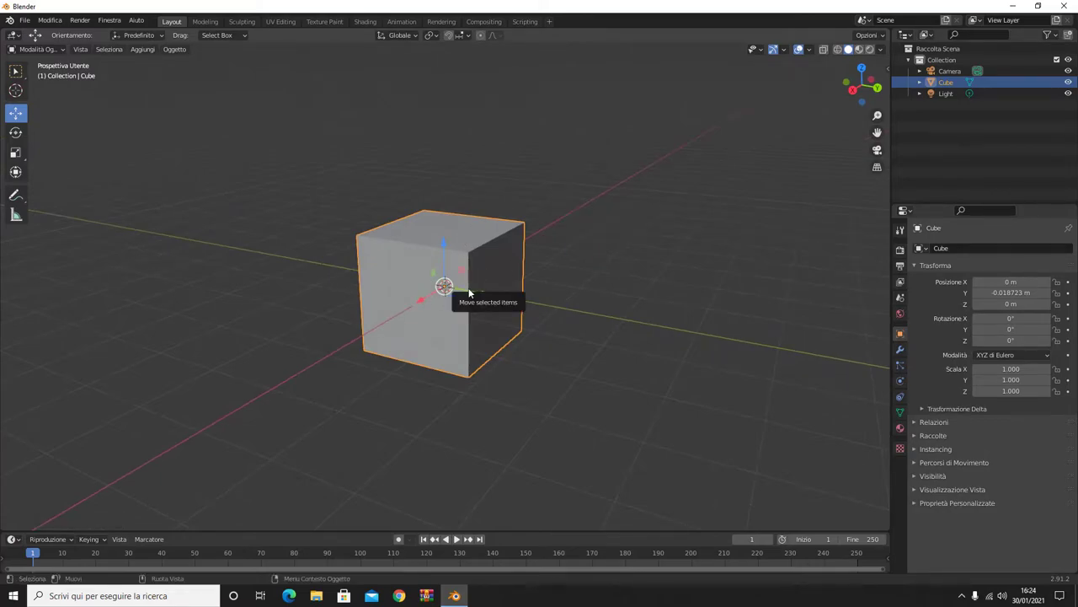
key(g)
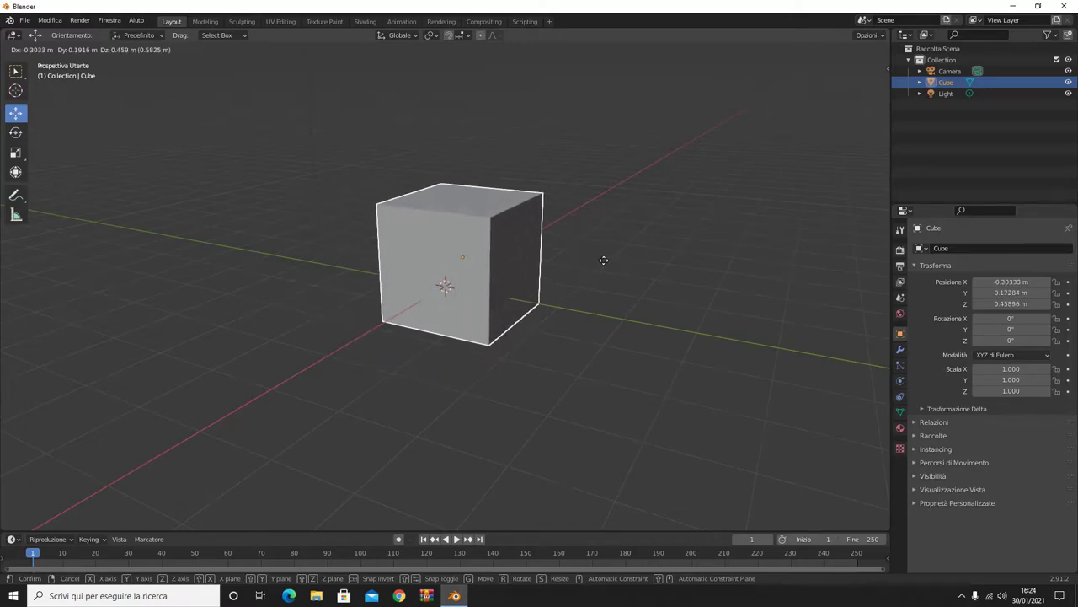
key(z)
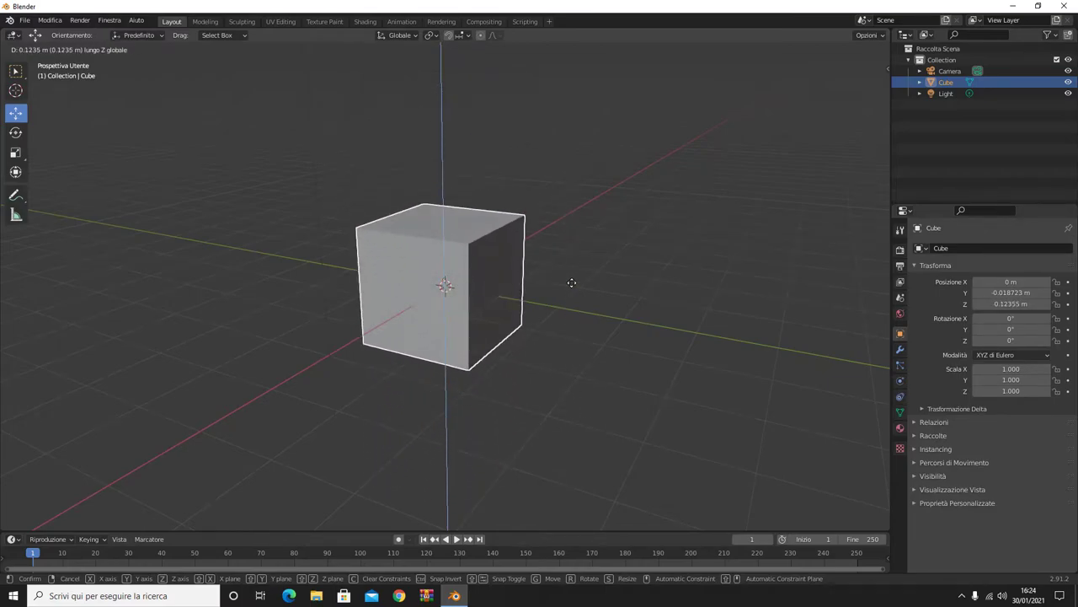
key(y)
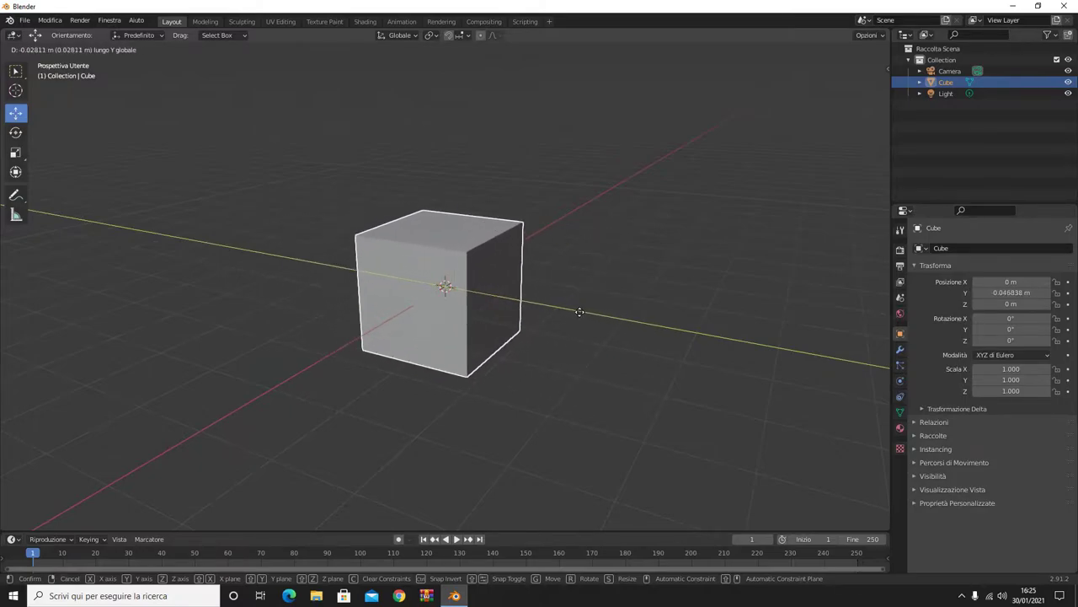
key(z)
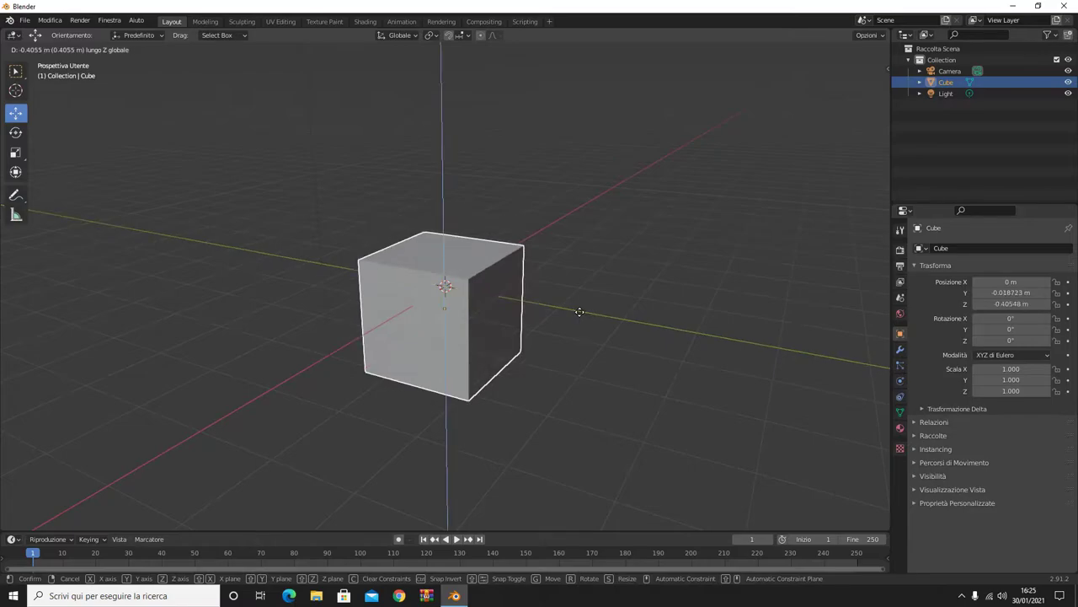
key(x)
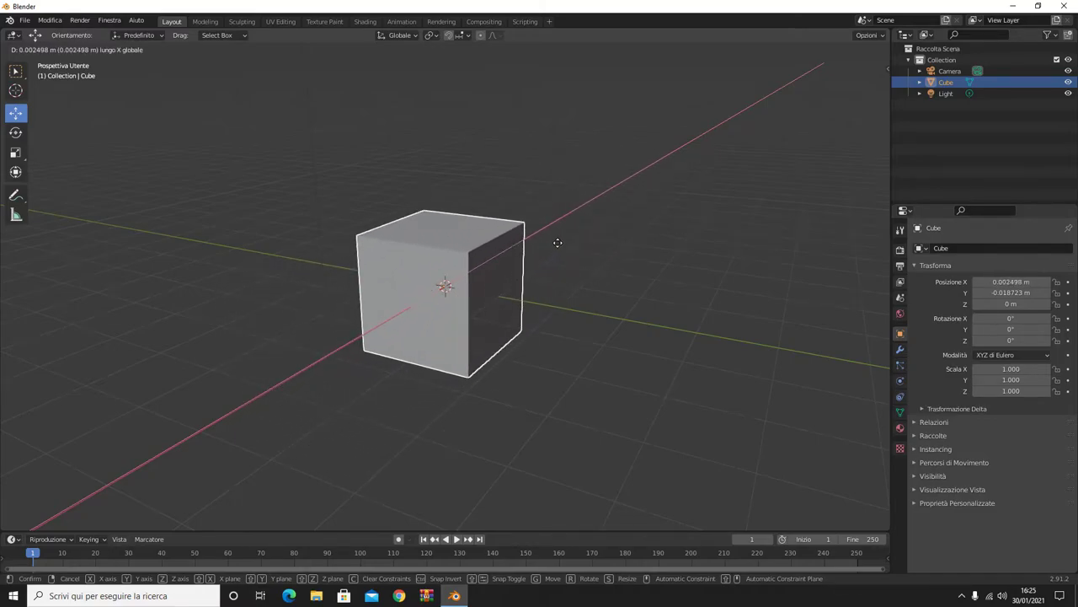
click(563, 253)
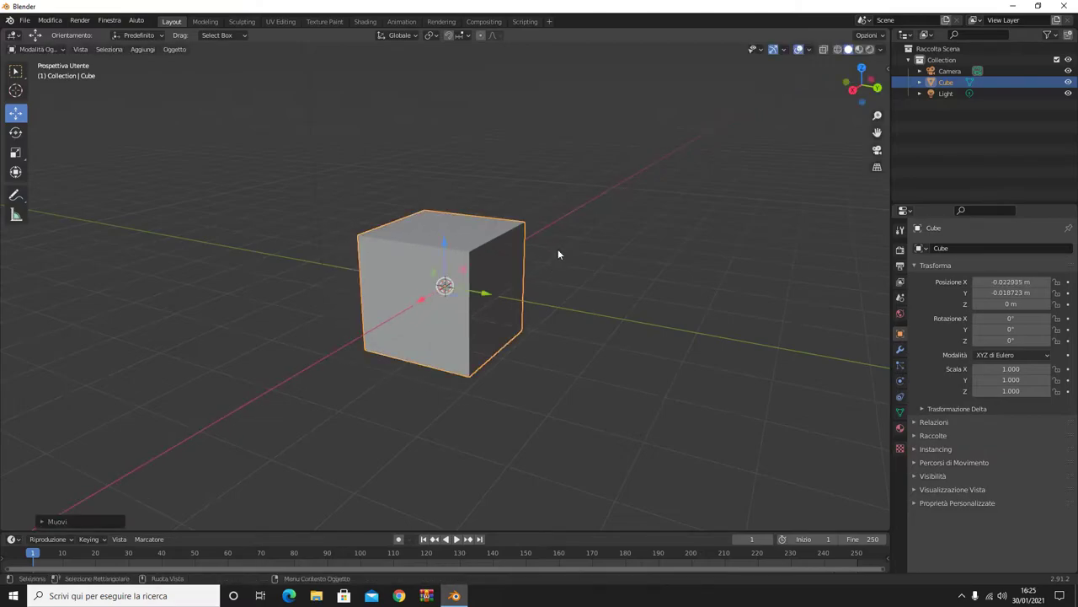
Step: Scale the cube uniformly to 0.890, then set Z to 0.142 and Y to 1.125
middle_drag(262, 243, 305, 256)
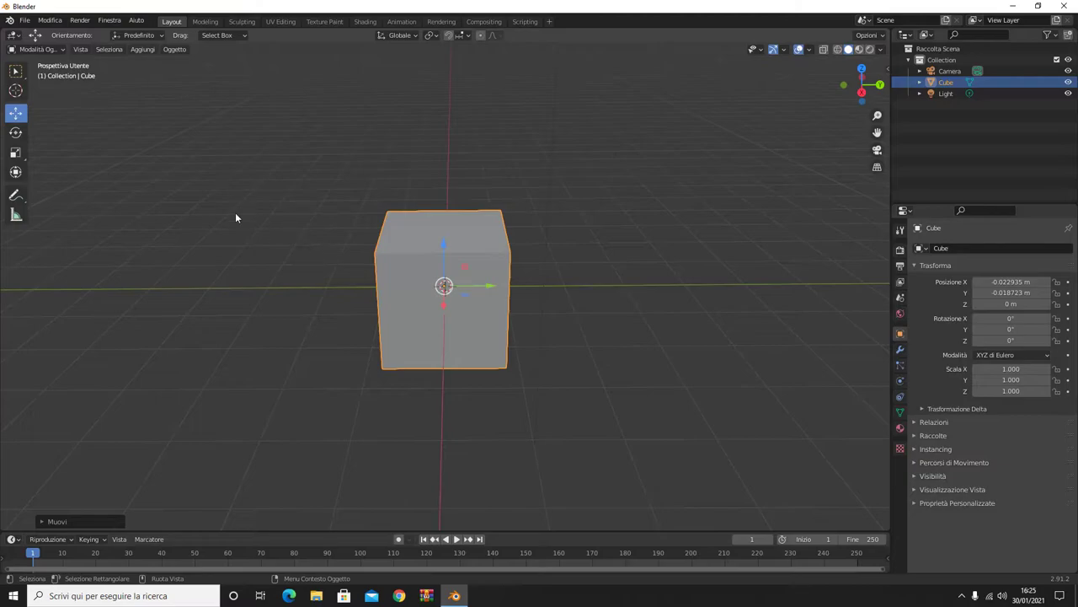
key(s)
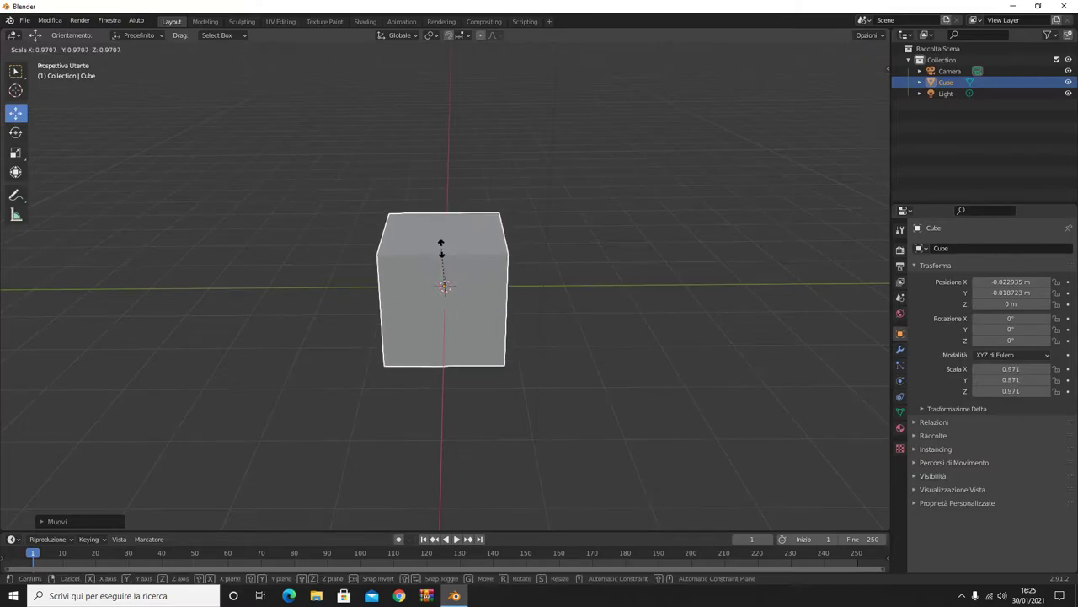
click(438, 251)
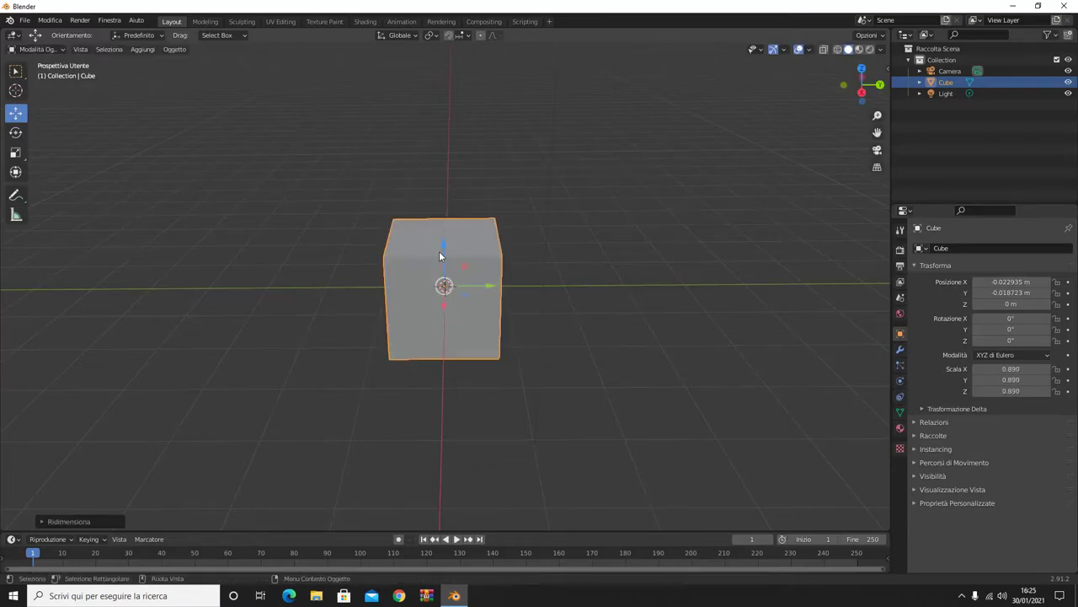
click(16, 155)
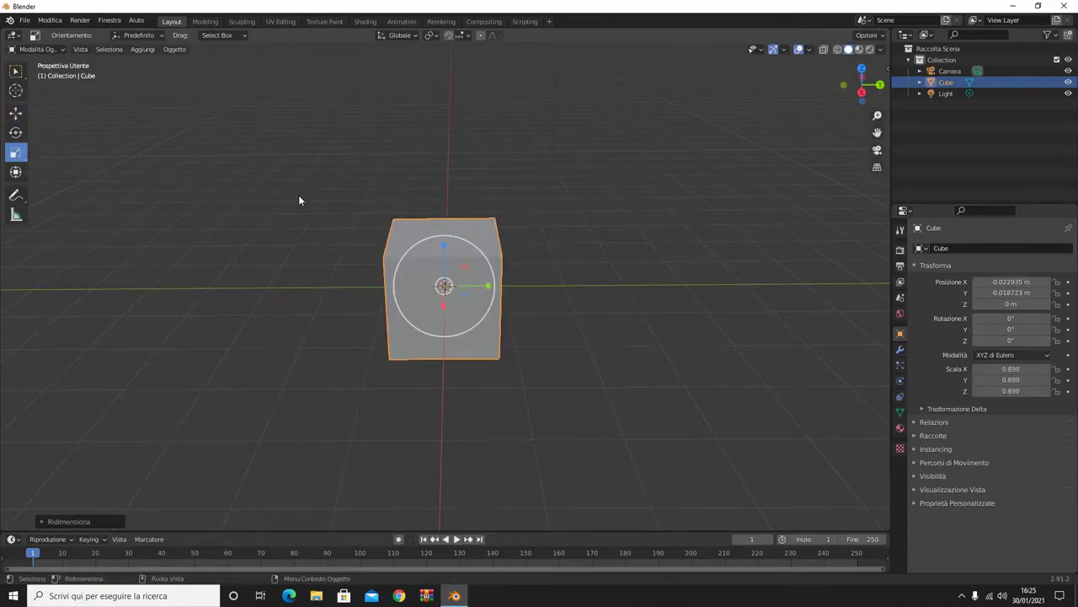
drag(442, 248, 445, 282)
middle_drag(530, 257, 418, 263)
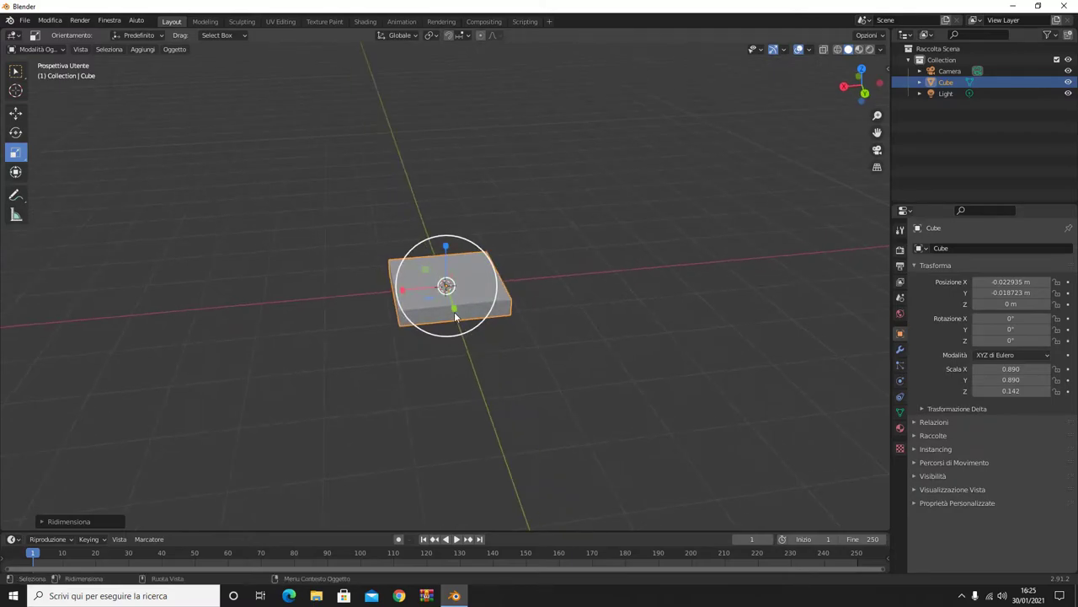
drag(454, 312, 459, 314)
mouse_move(459, 314)
middle_down()
mouse_move(669, 285)
mouse_move(668, 295)
middle_up()
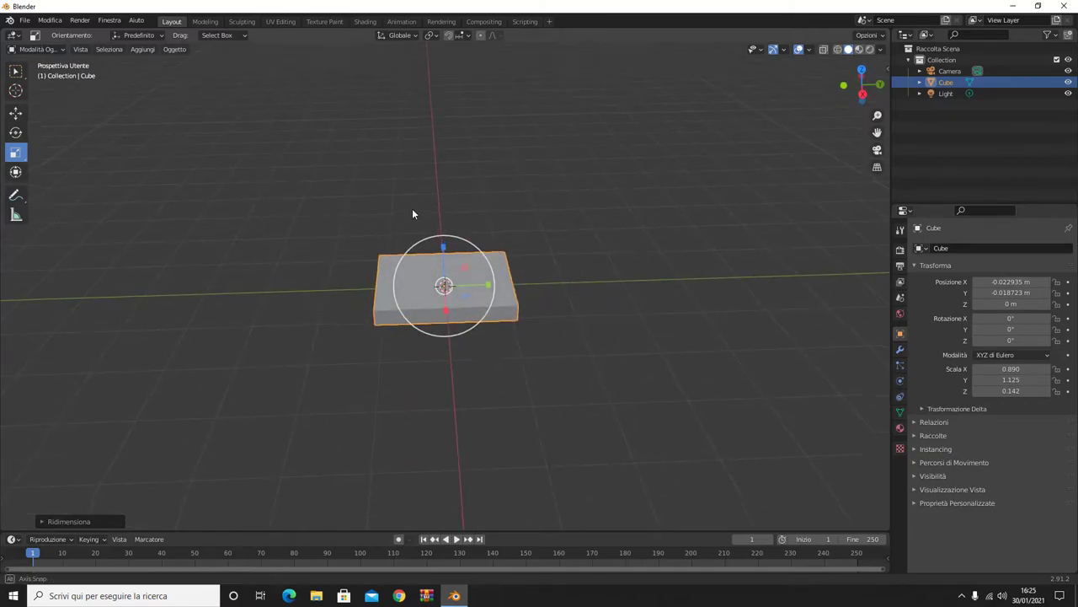
mouse_move(412, 208)
middle_down()
mouse_move(406, 79)
mouse_move(416, 51)
mouse_move(416, 525)
middle_up()
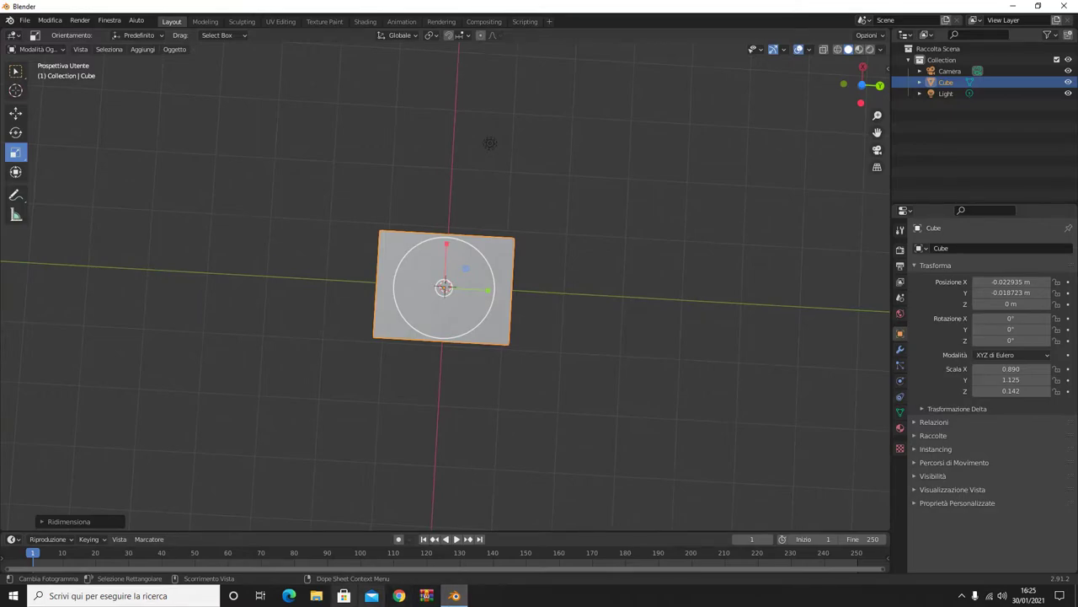
Step: In Edit Mode, add two loop cuts slid near the slab's lower and upper edges
click(394, 253)
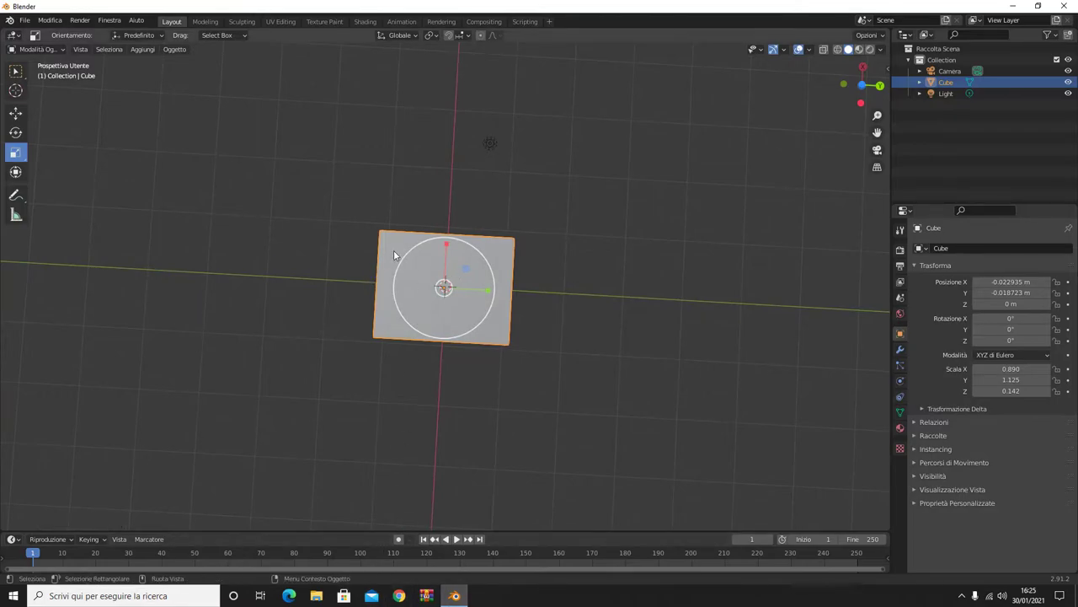
click(50, 49)
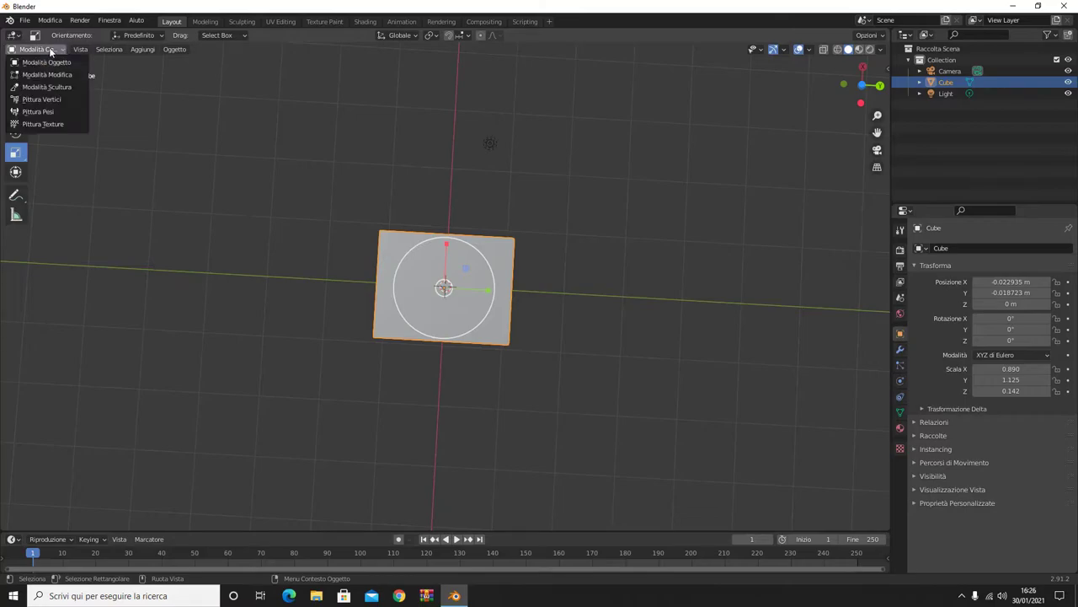
click(58, 77)
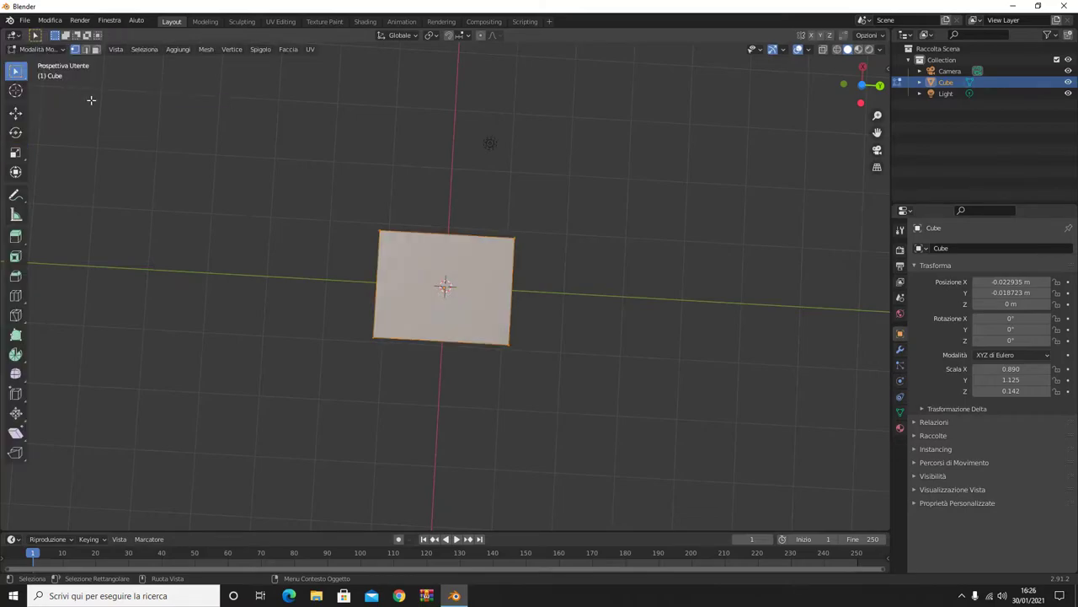
key(ctrl+r)
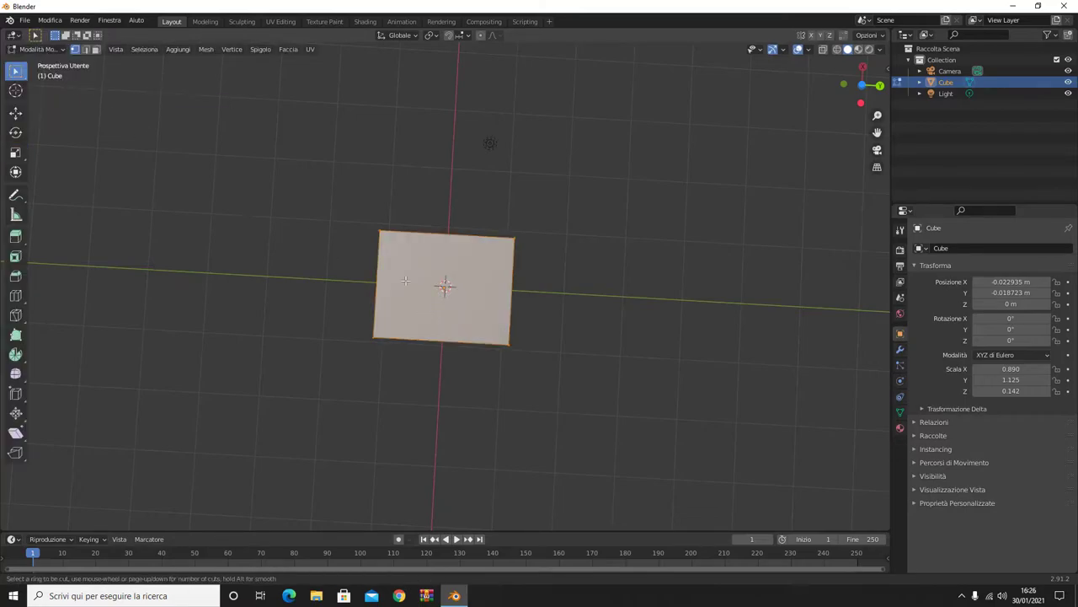
click(406, 285)
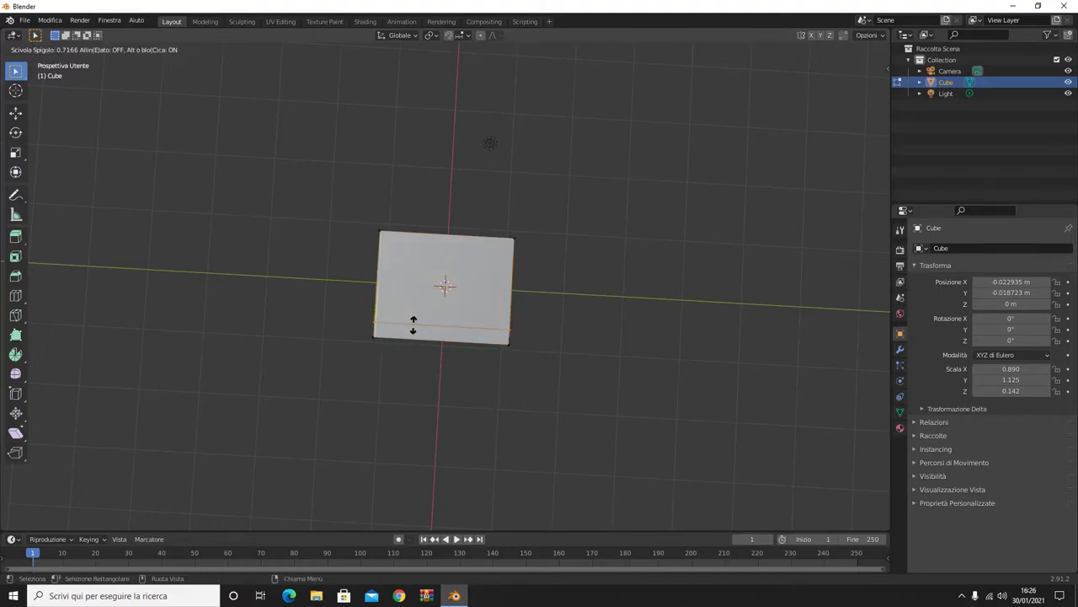
click(413, 325)
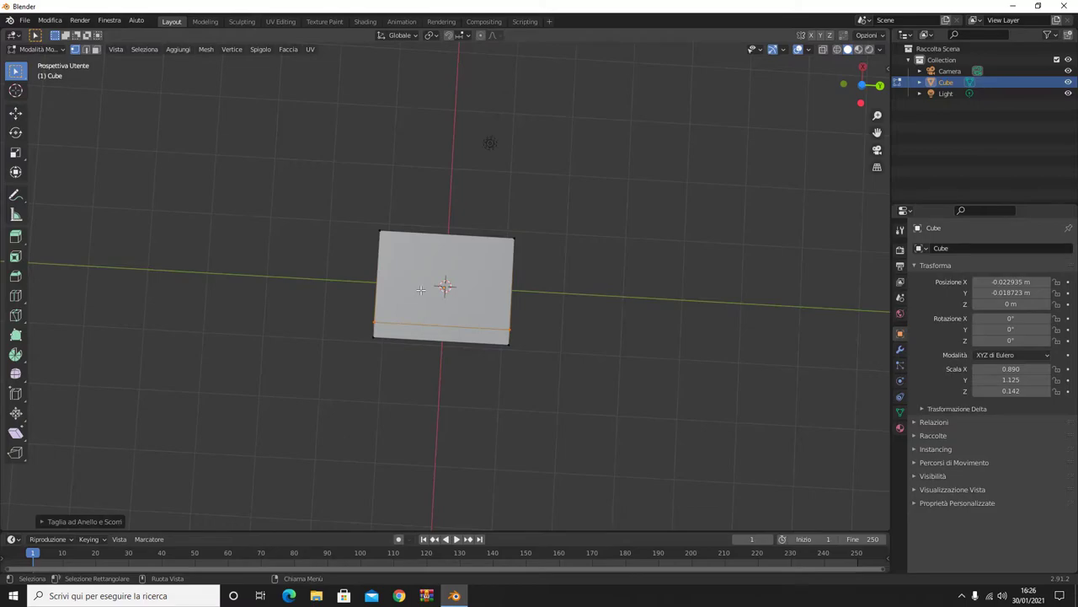
key(ctrl+r)
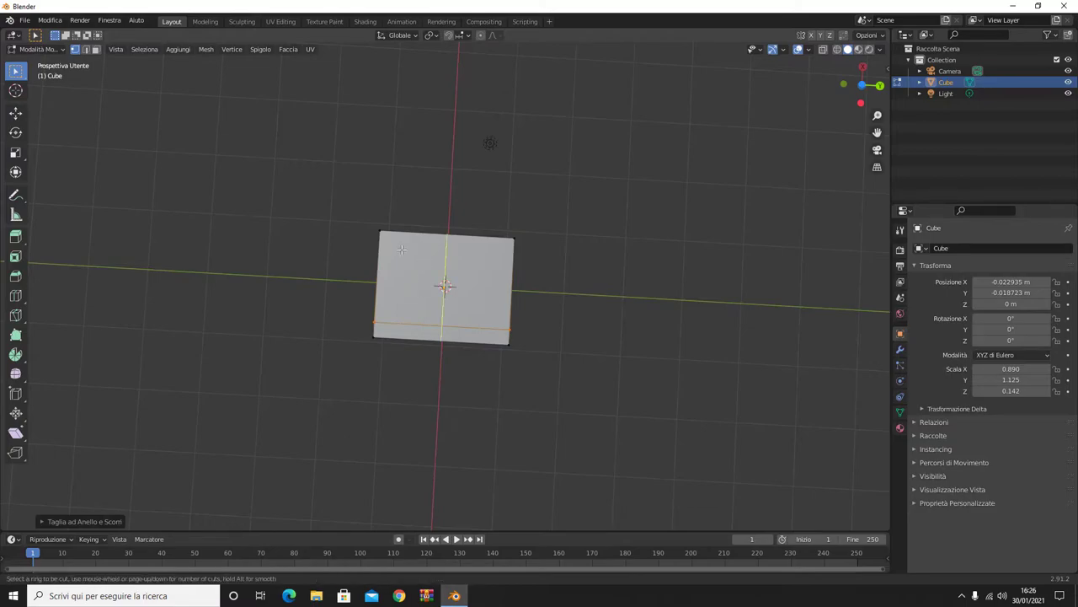
click(383, 271)
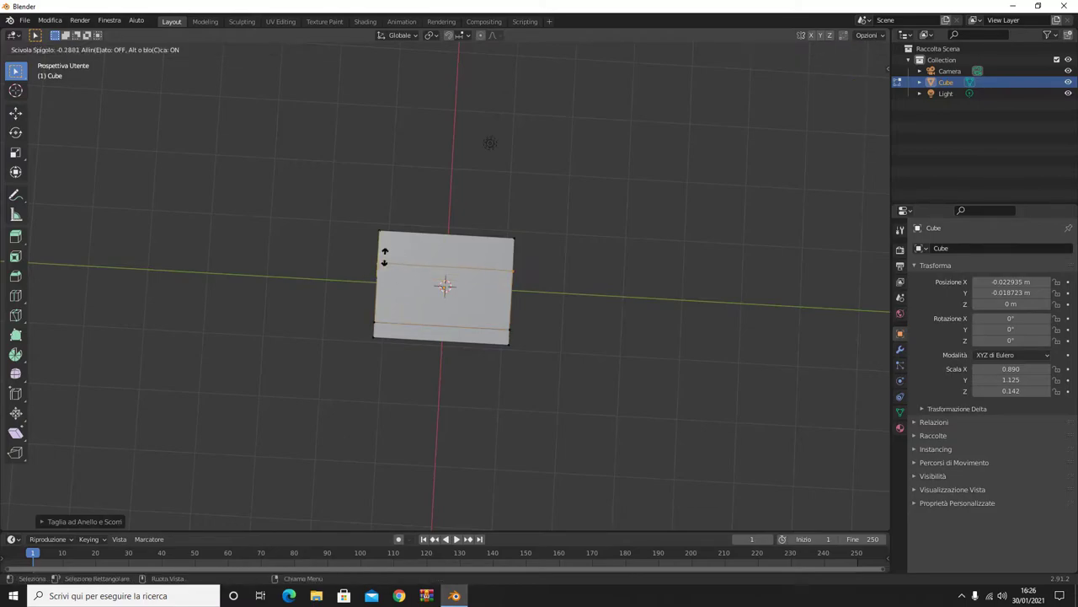
click(383, 247)
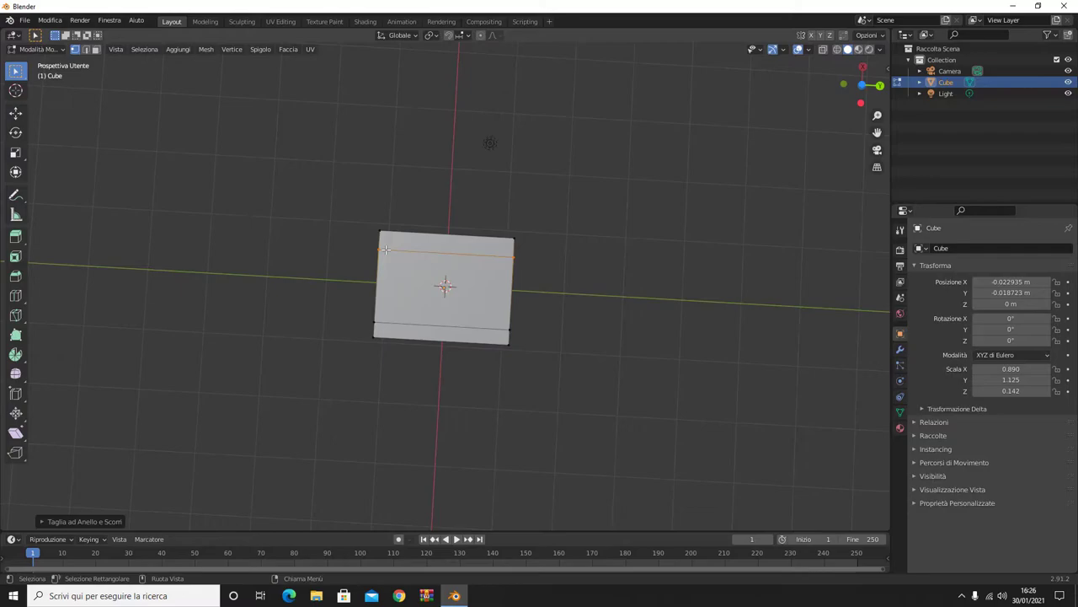
Step: Add two vertical loop cuts near the slab's left and right edges, then use face select mode
key(ctrl+r)
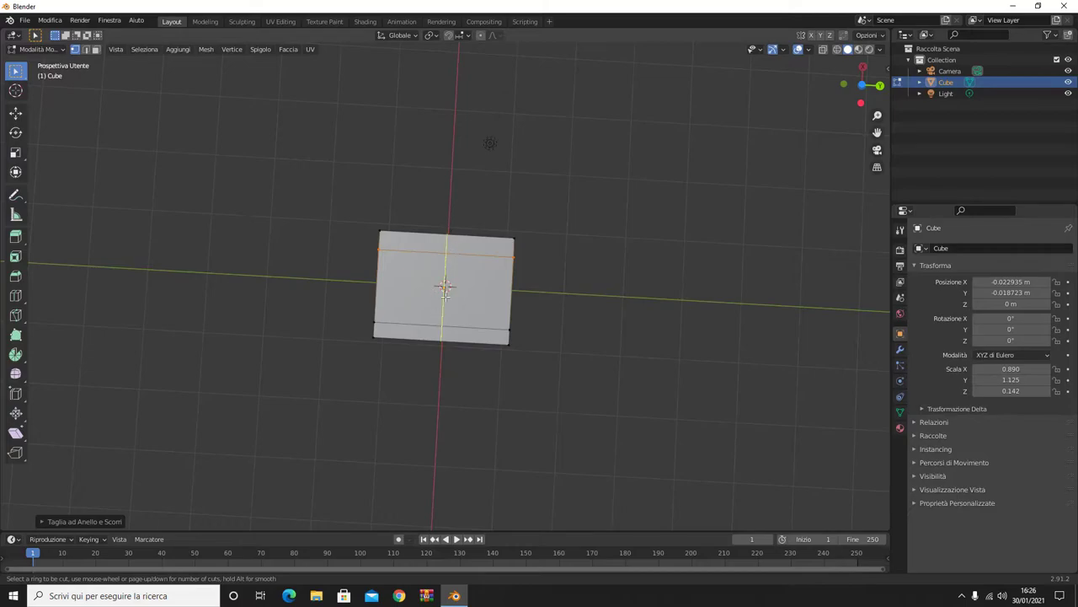
scroll(444, 290, up, 5)
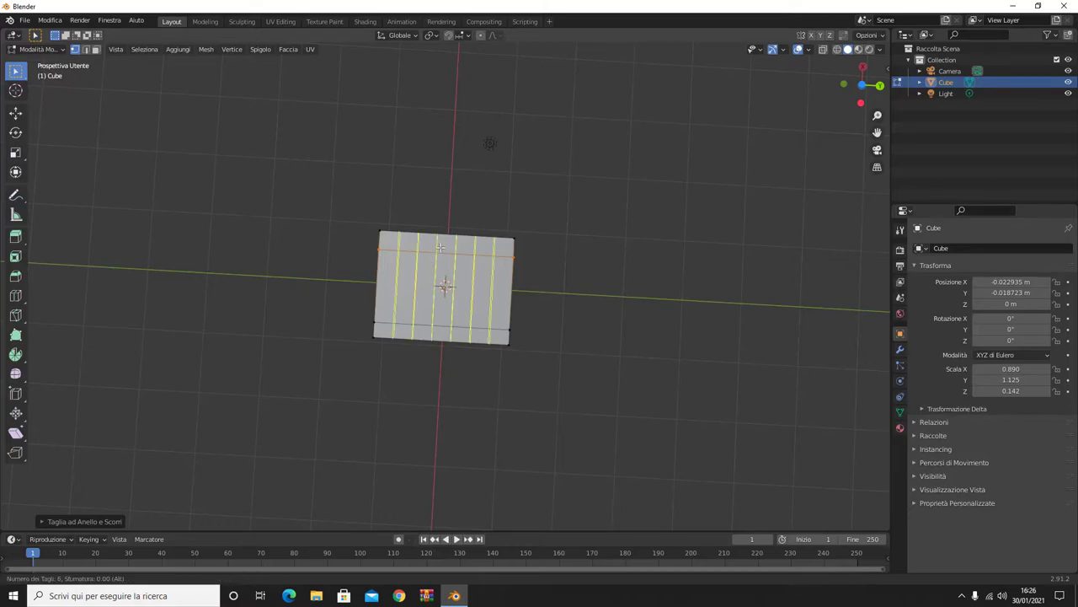
drag(440, 247, 383, 284)
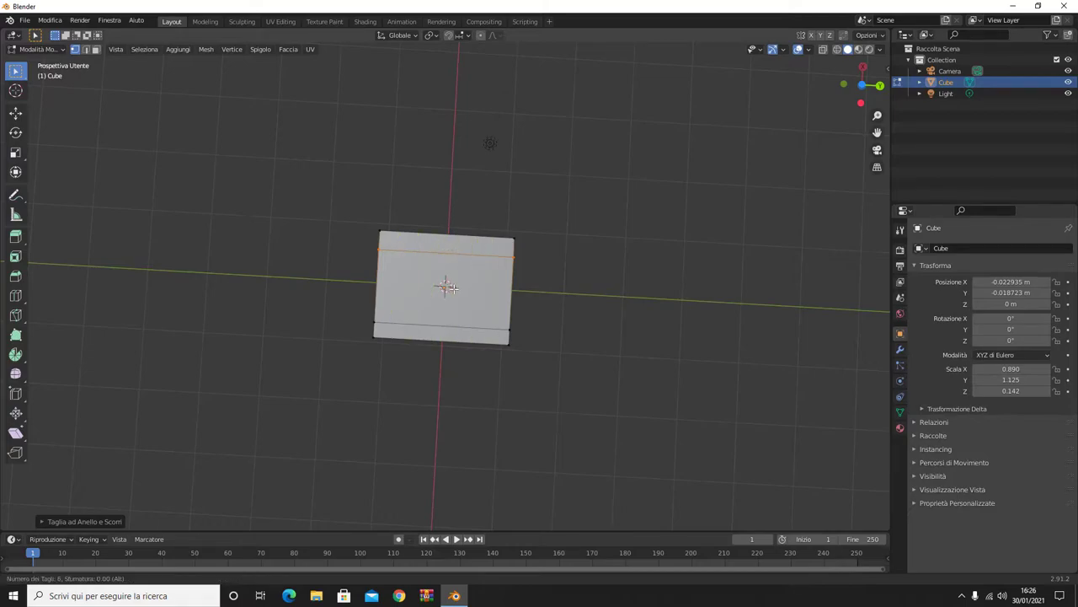
click(383, 284)
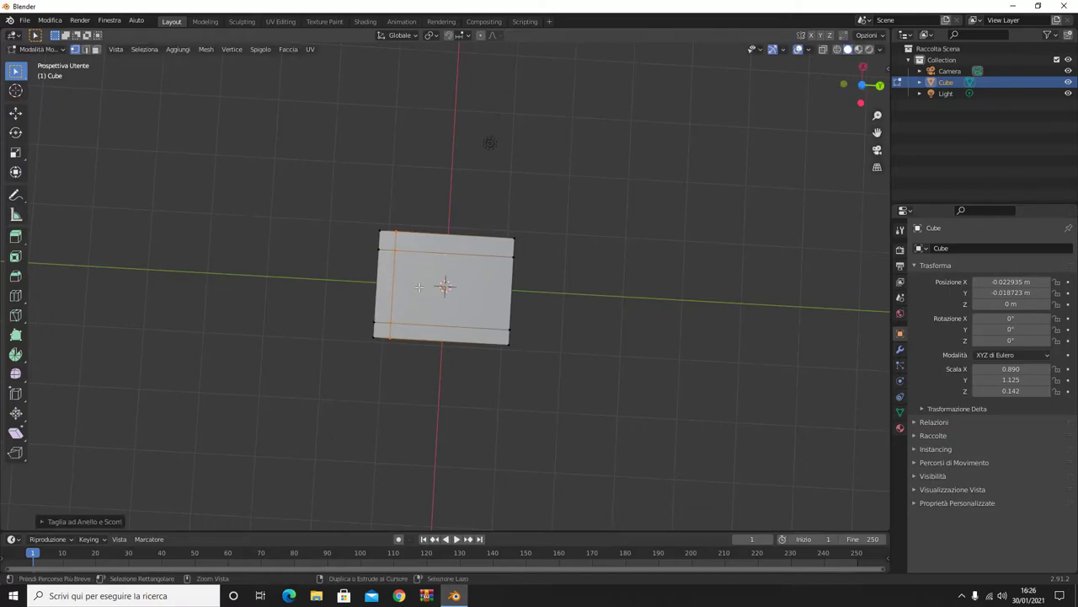
key(ctrl+r)
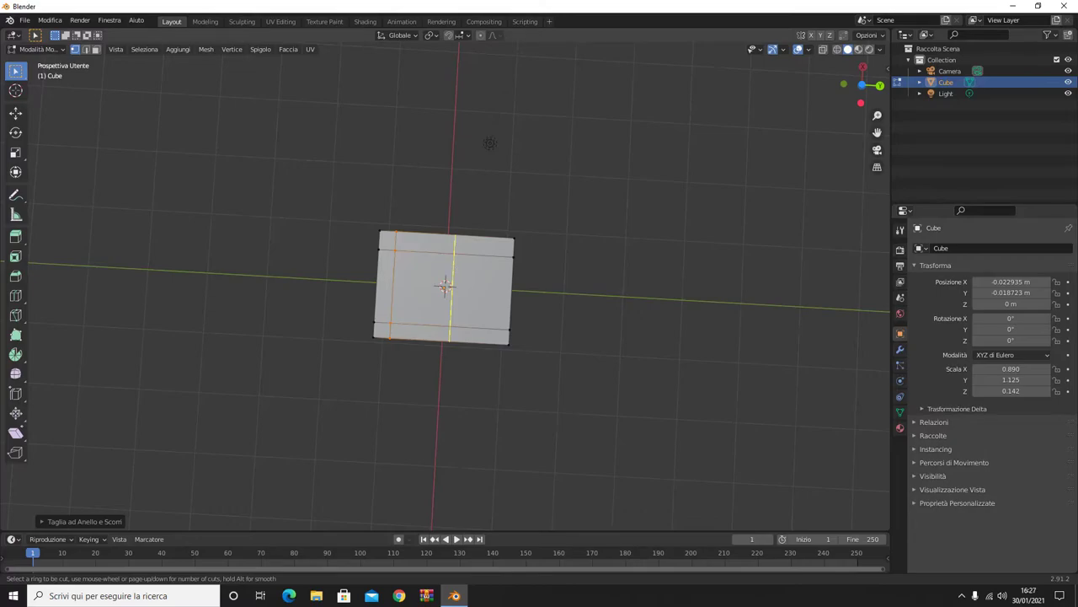
click(459, 278)
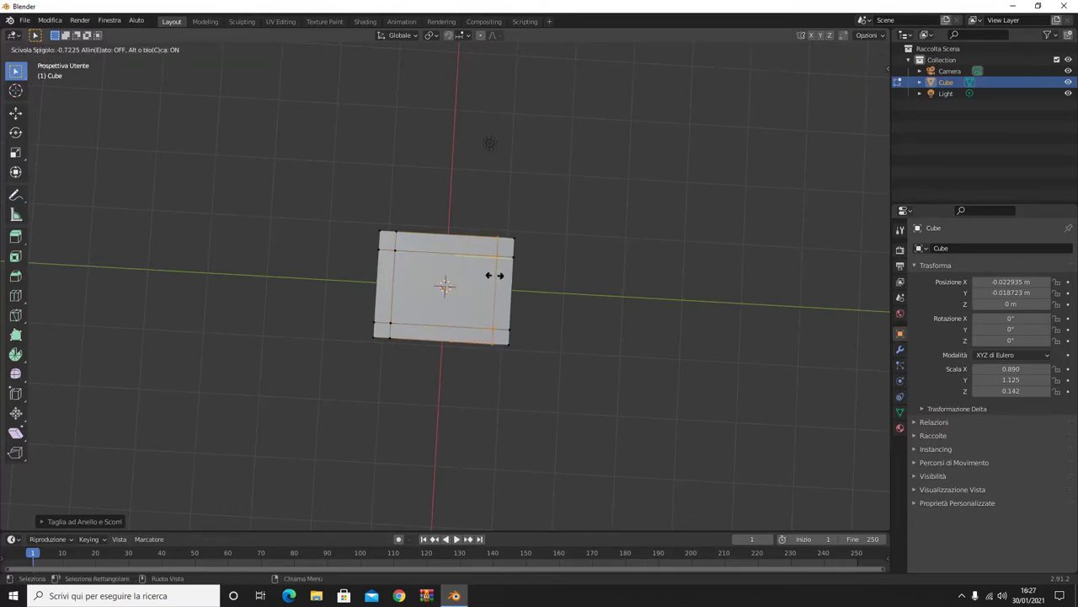
click(495, 274)
mouse_move(461, 227)
middle_down()
mouse_move(494, 270)
mouse_move(491, 328)
mouse_move(460, 412)
mouse_move(463, 230)
middle_up()
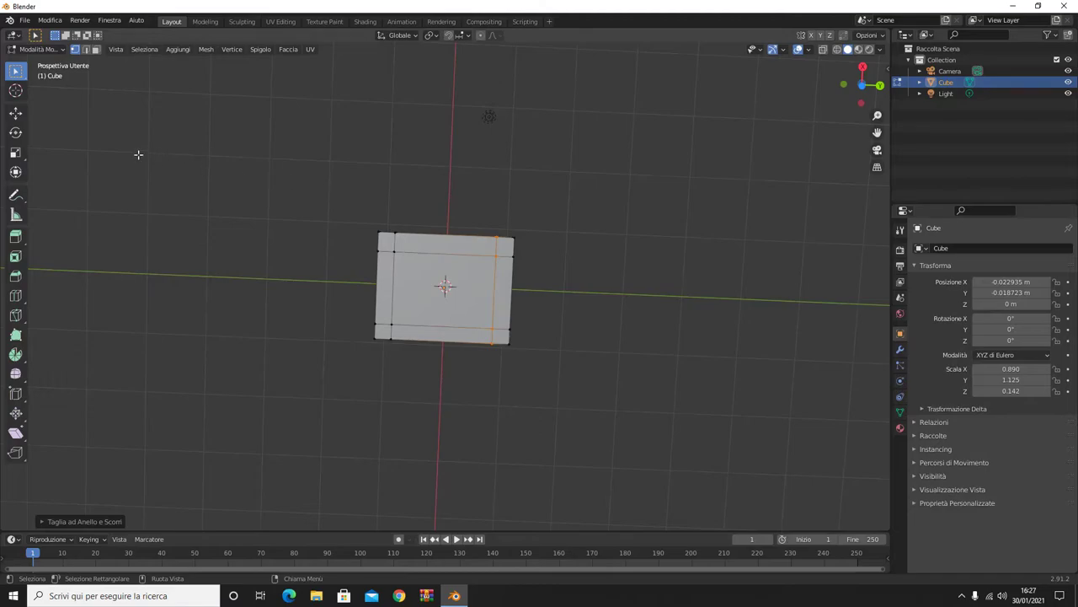
key(3)
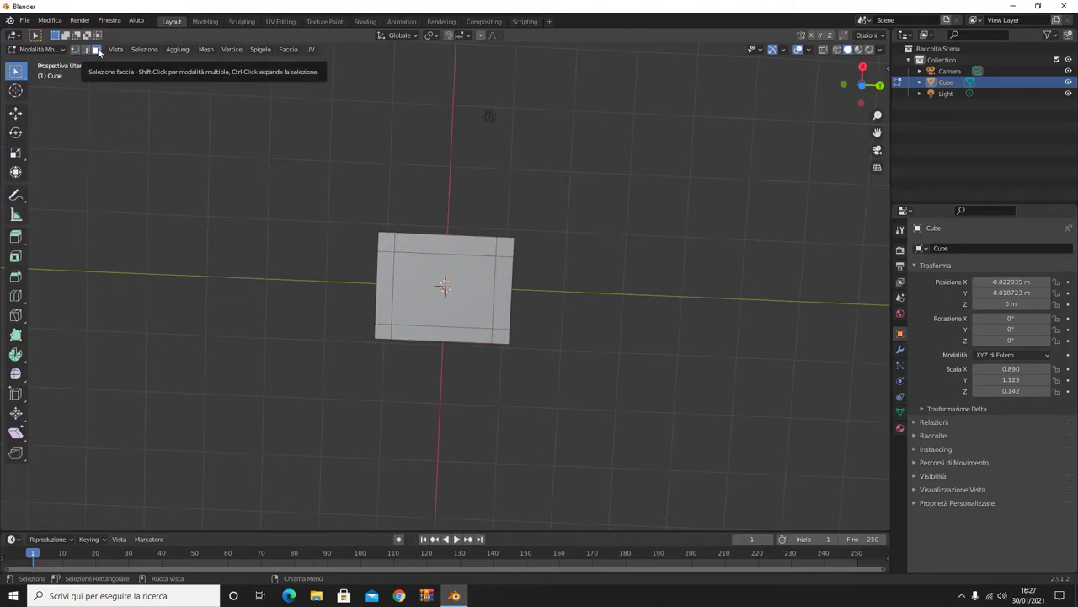
Step: Select the top-left, top-right, bottom-right and bottom-left corner faces of the slab
click(390, 243)
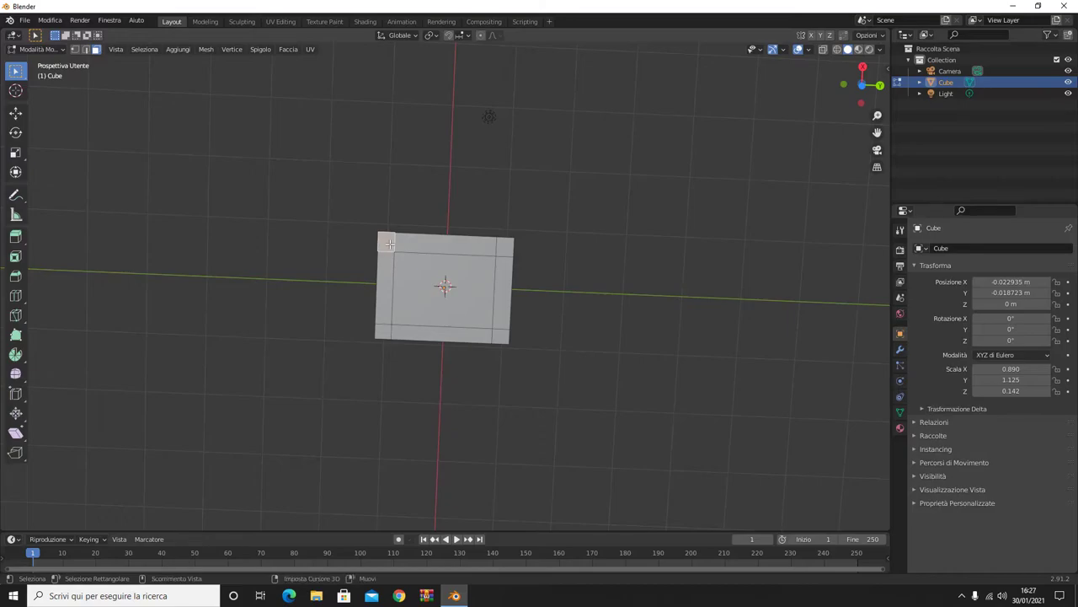
shift+click(507, 248)
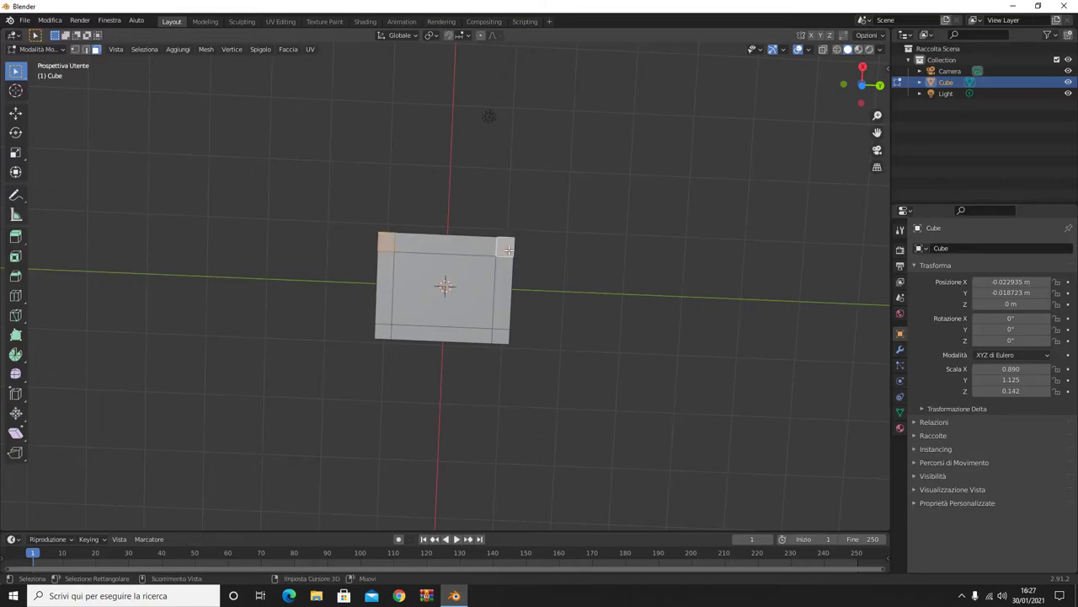
shift+click(507, 338)
shift+click(390, 336)
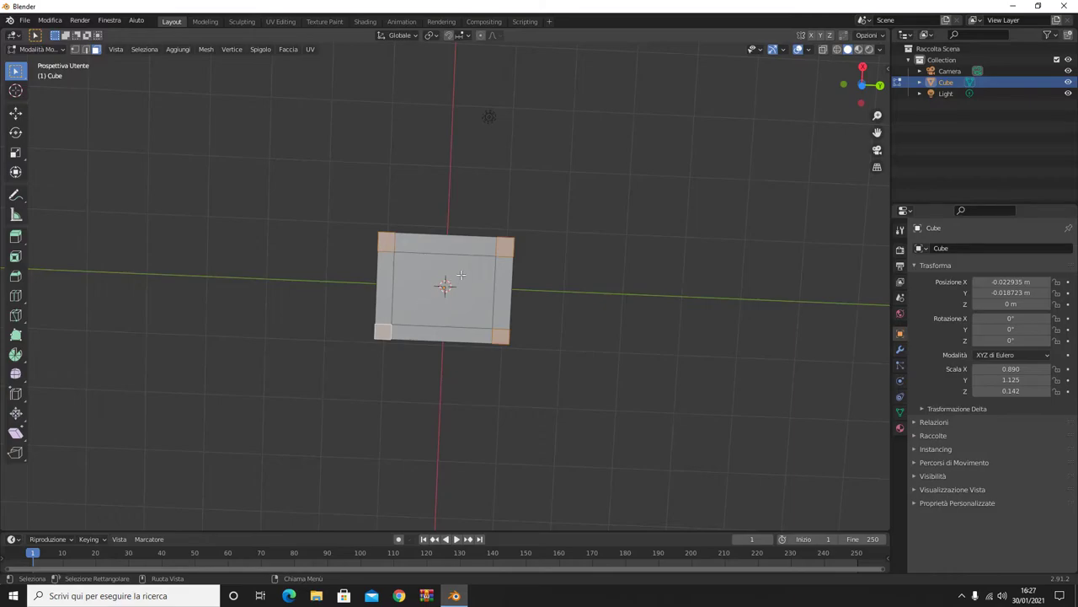
Step: Extrude the four corner faces about 2.91 m into long legs
key(e)
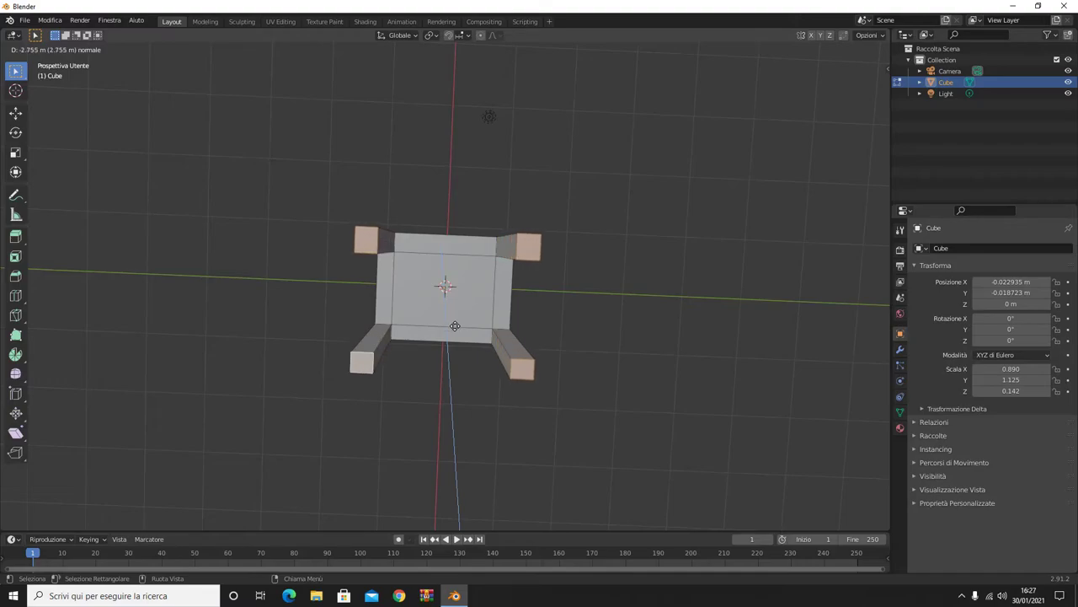
key(x)
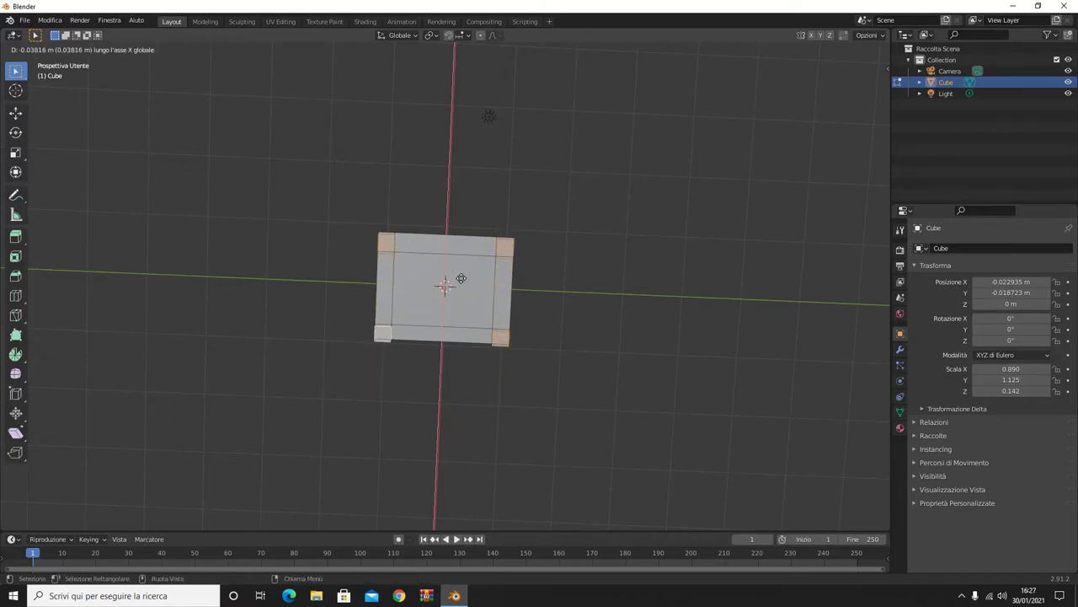
click(460, 278)
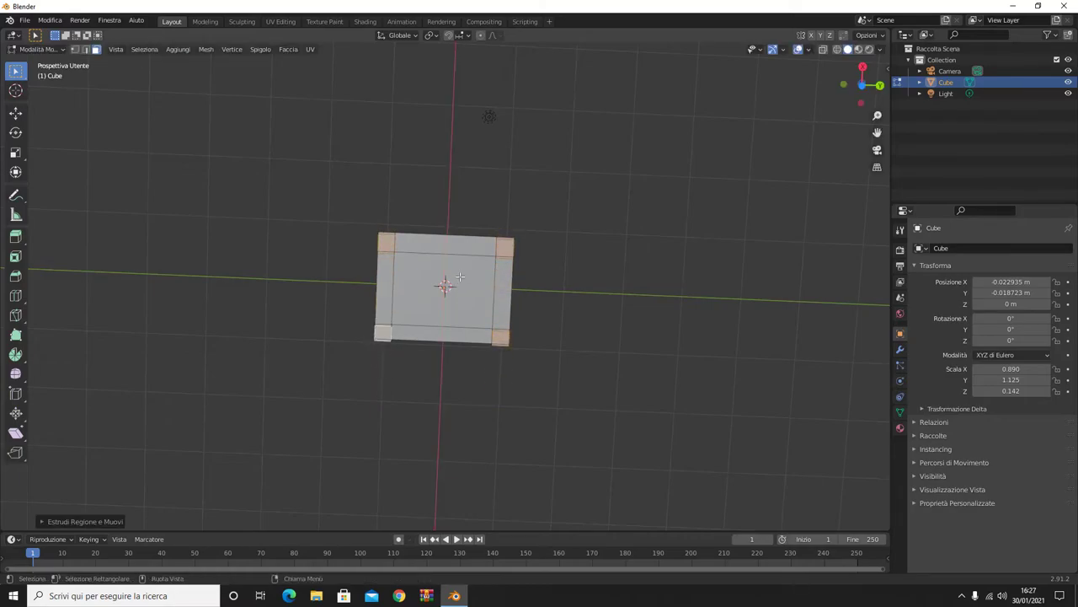
mouse_move(466, 236)
middle_down()
mouse_move(483, 237)
mouse_move(472, 253)
middle_up()
key(e)
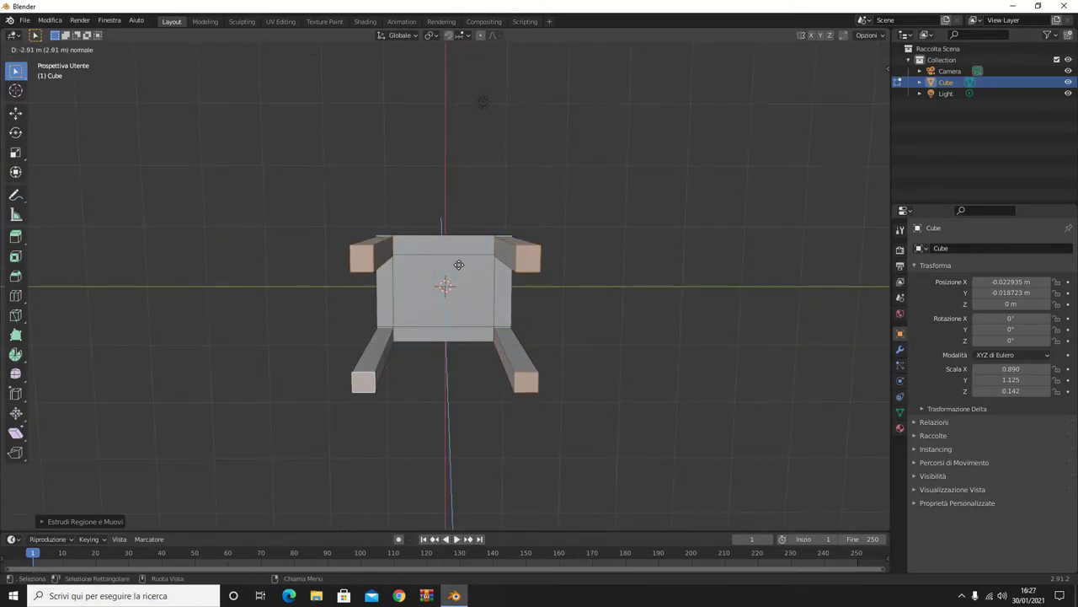
click(457, 264)
mouse_move(497, 215)
middle_down()
mouse_move(406, 354)
mouse_move(212, 342)
mouse_move(260, 366)
mouse_move(397, 388)
mouse_move(652, 354)
mouse_move(415, 330)
mouse_move(429, 332)
mouse_move(438, 290)
mouse_move(365, 289)
mouse_move(348, 315)
mouse_move(362, 340)
mouse_move(371, 327)
middle_up()
Step: Undo the leg extrusion and re-extrude the underside corner faces downward into four legs
scroll(517, 283, up, 5)
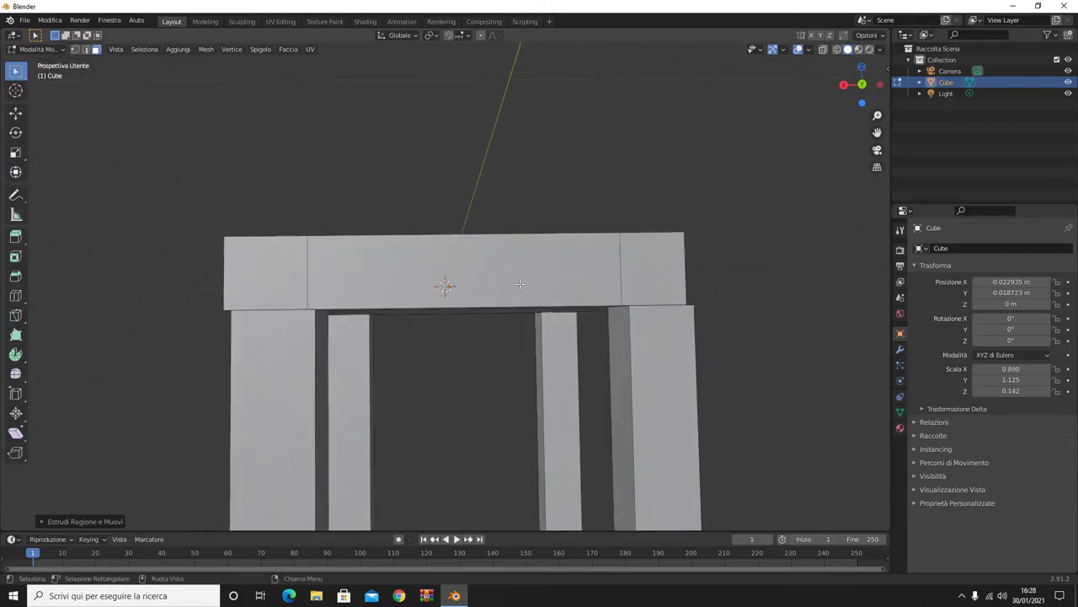
key(ctrl+z)
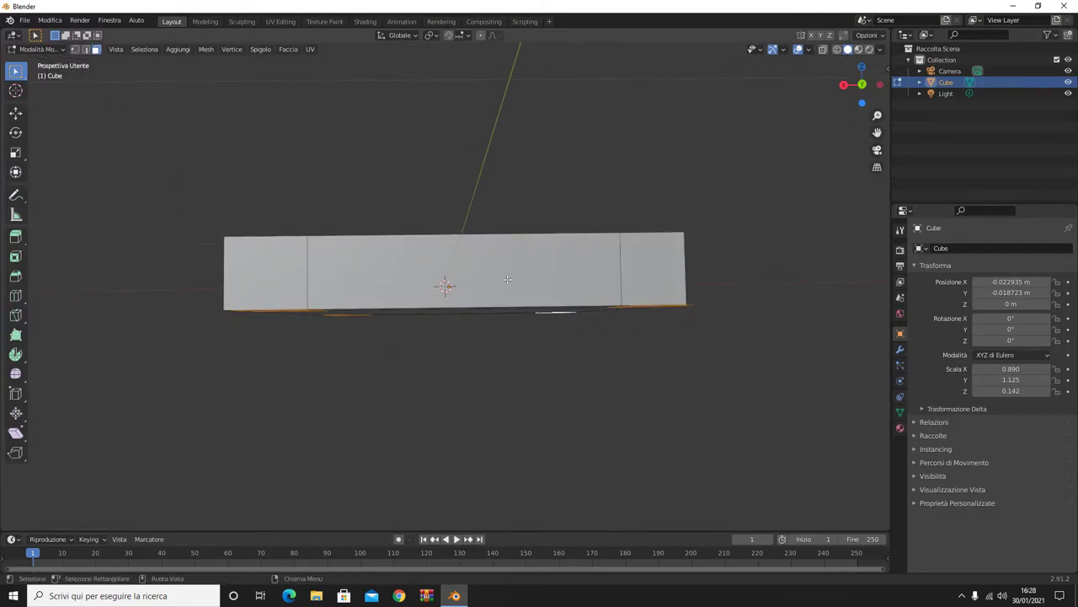
middle_drag(474, 138, 546, 243)
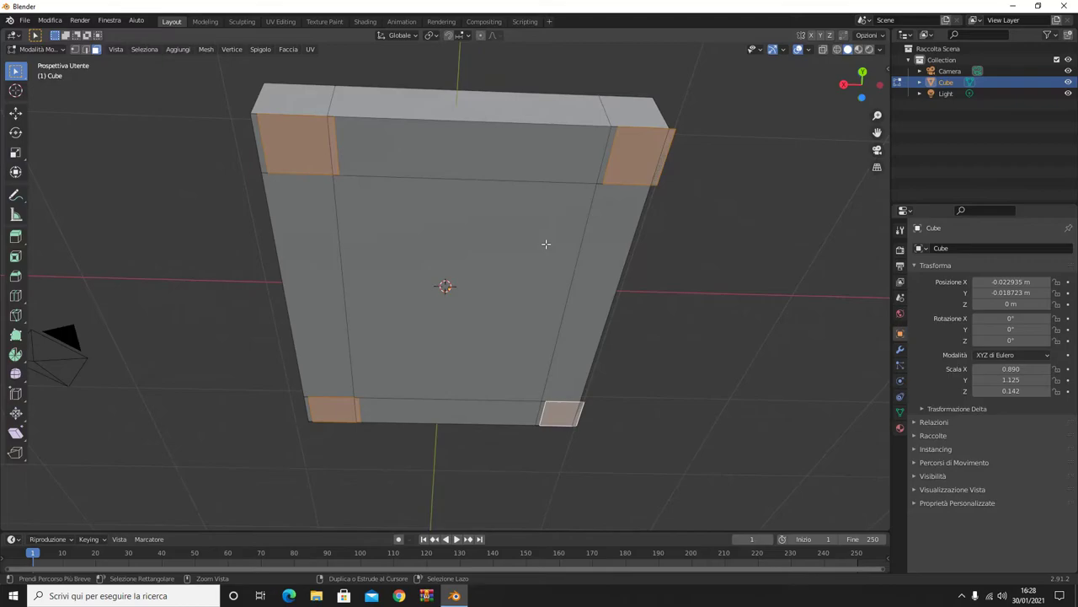
key(e)
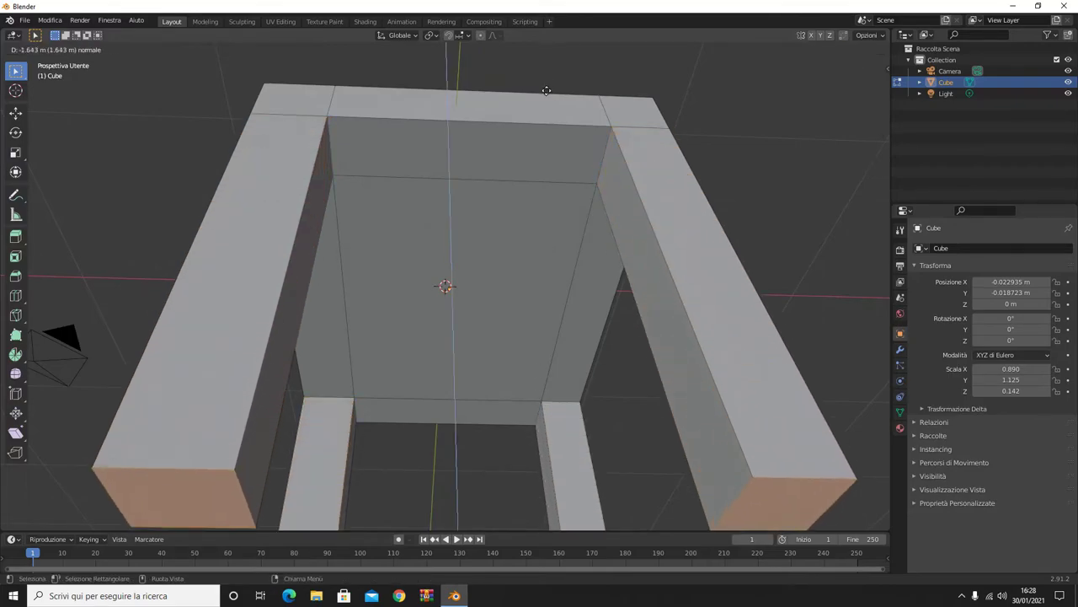
click(551, 210)
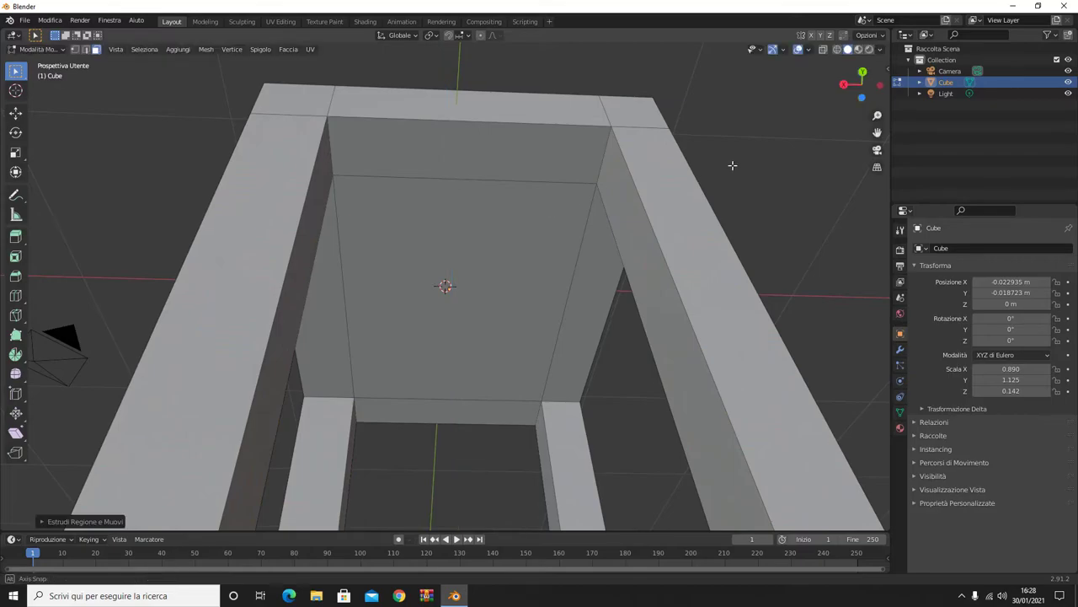
middle_drag(731, 164, 571, 261)
scroll(570, 261, down, 4)
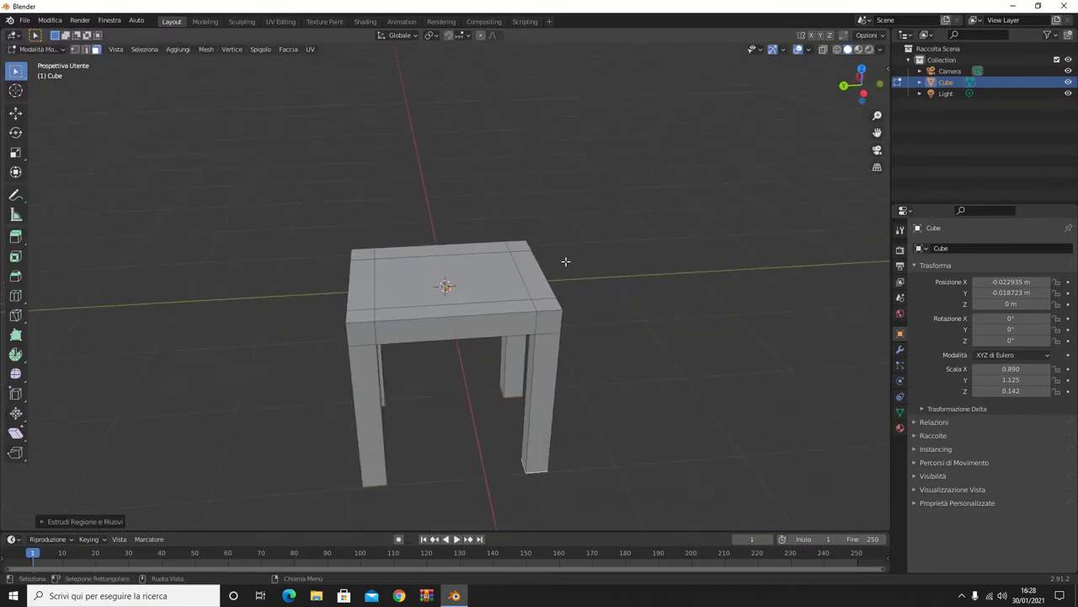
mouse_move(311, 318)
middle_down()
mouse_move(758, 273)
mouse_move(673, 278)
mouse_move(540, 332)
mouse_move(666, 362)
mouse_move(764, 339)
mouse_move(369, 211)
mouse_move(492, 219)
mouse_move(348, 217)
mouse_move(281, 174)
mouse_move(294, 207)
mouse_move(534, 202)
middle_up()
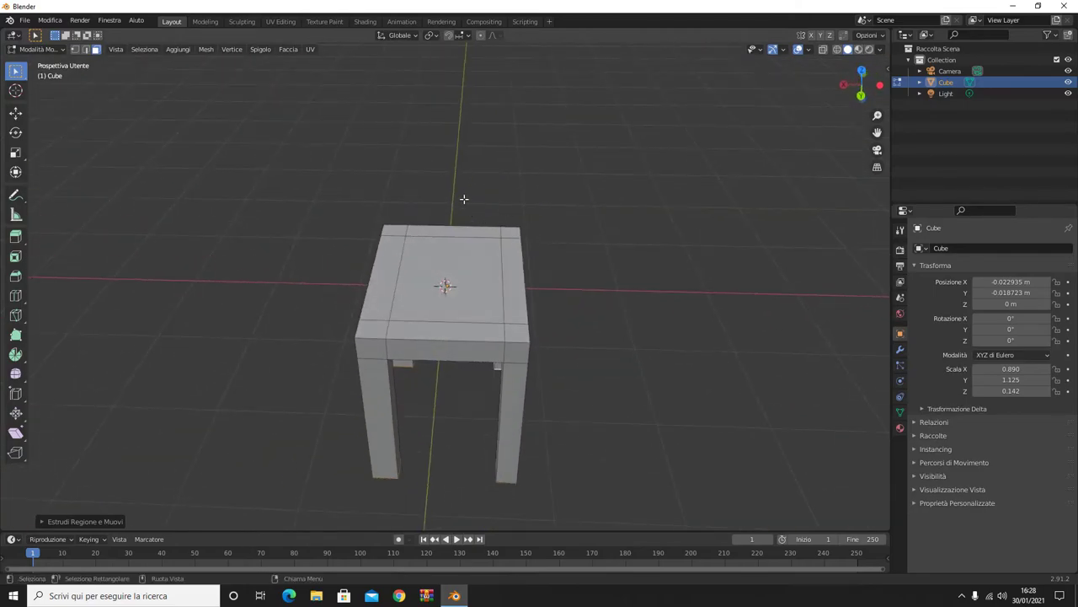
Step: Select the seat's two rear corner faces on top and extrude them upward about 2.16 m
middle_drag(463, 199, 430, 242)
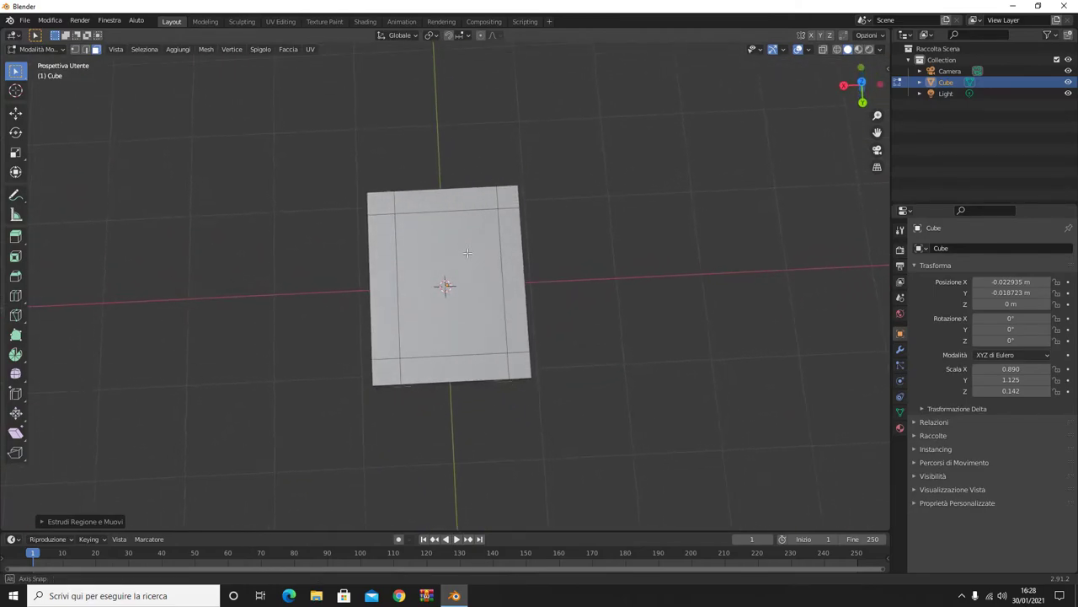
key(shift)
shift+click(386, 209)
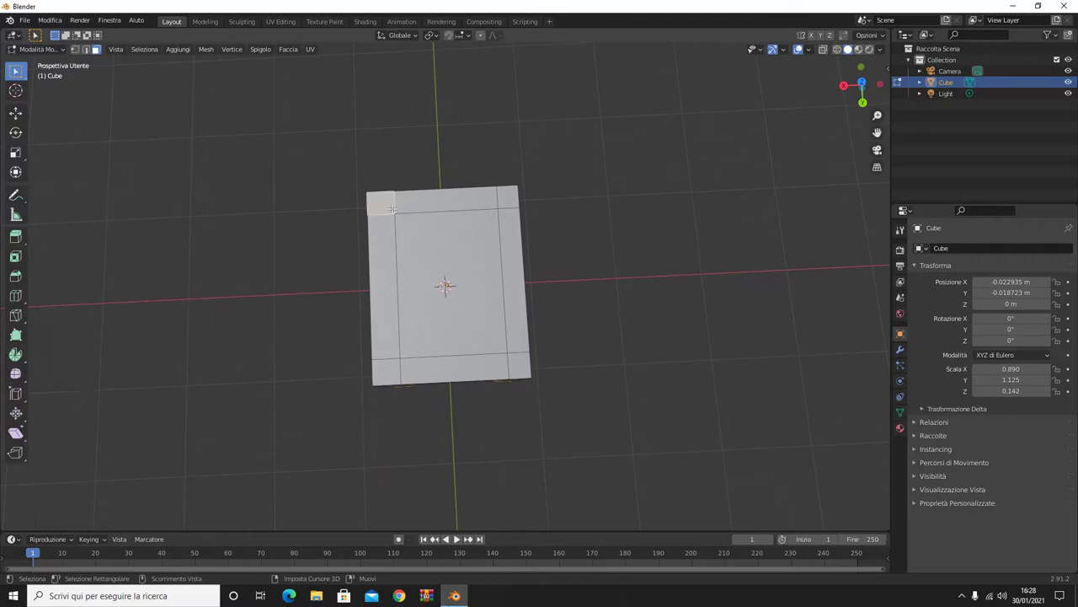
shift+click(512, 197)
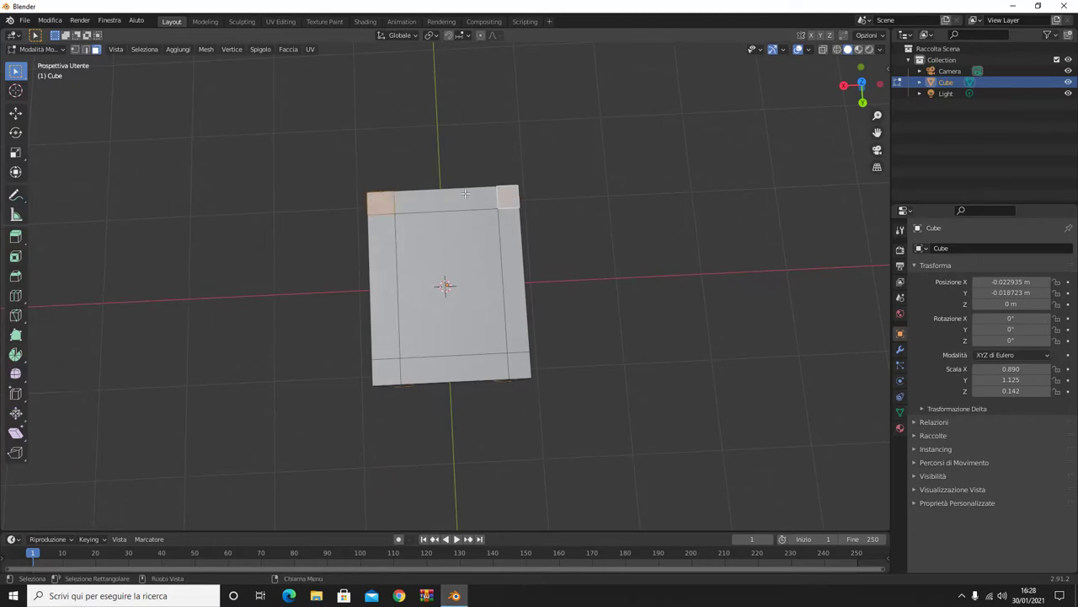
key(e)
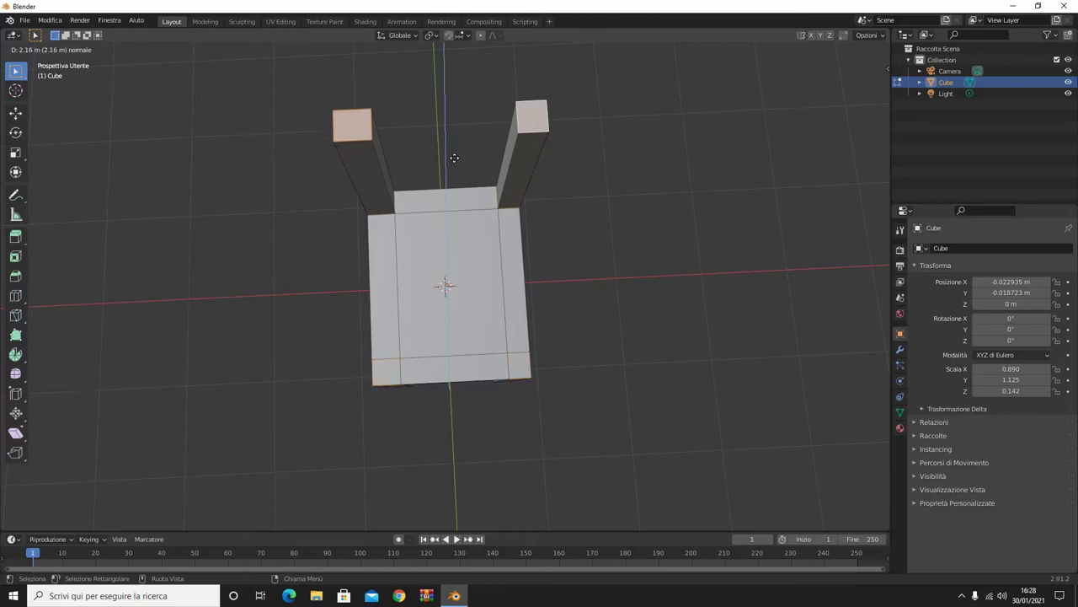
Step: Confirm the two back posts at full height and orbit to inspect the finished chair
click(453, 156)
middle_drag(600, 166, 633, 99)
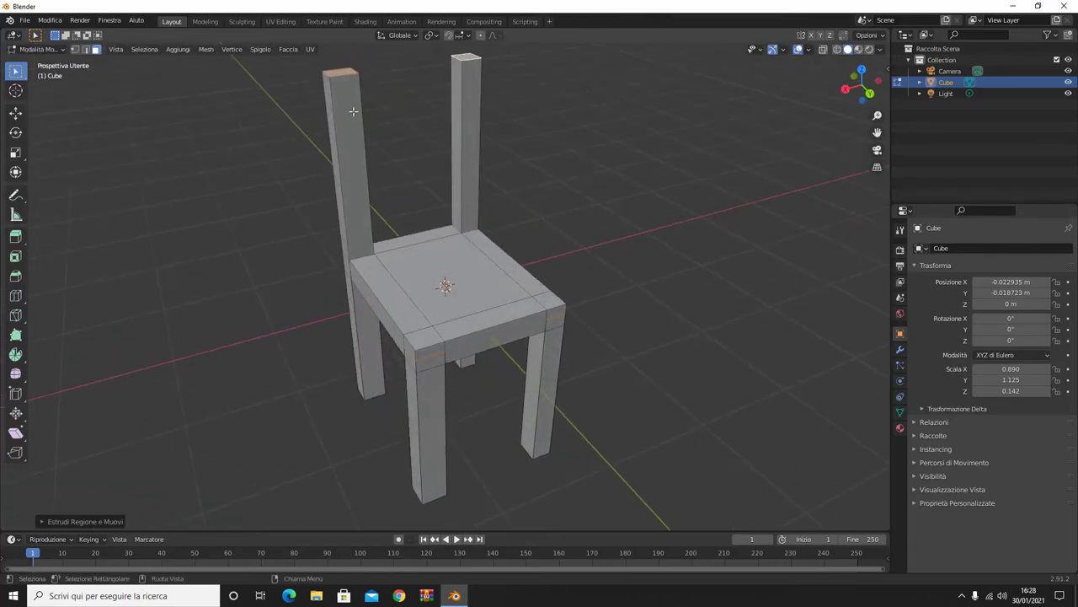
scroll(343, 109, down, 1)
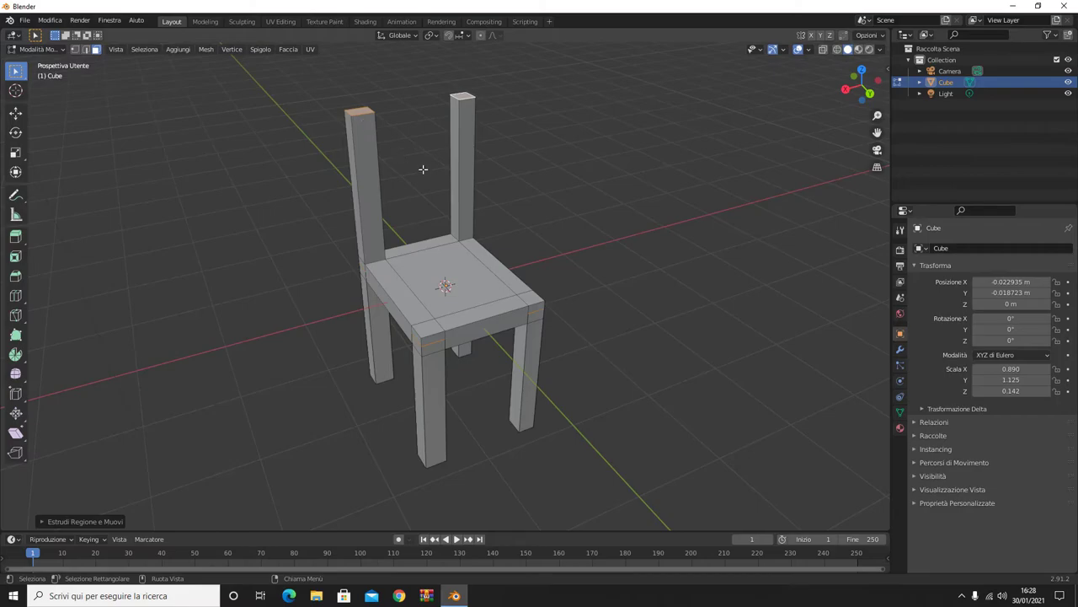
mouse_move(328, 134)
middle_down()
mouse_move(589, 155)
mouse_move(363, 139)
mouse_move(342, 120)
middle_up()
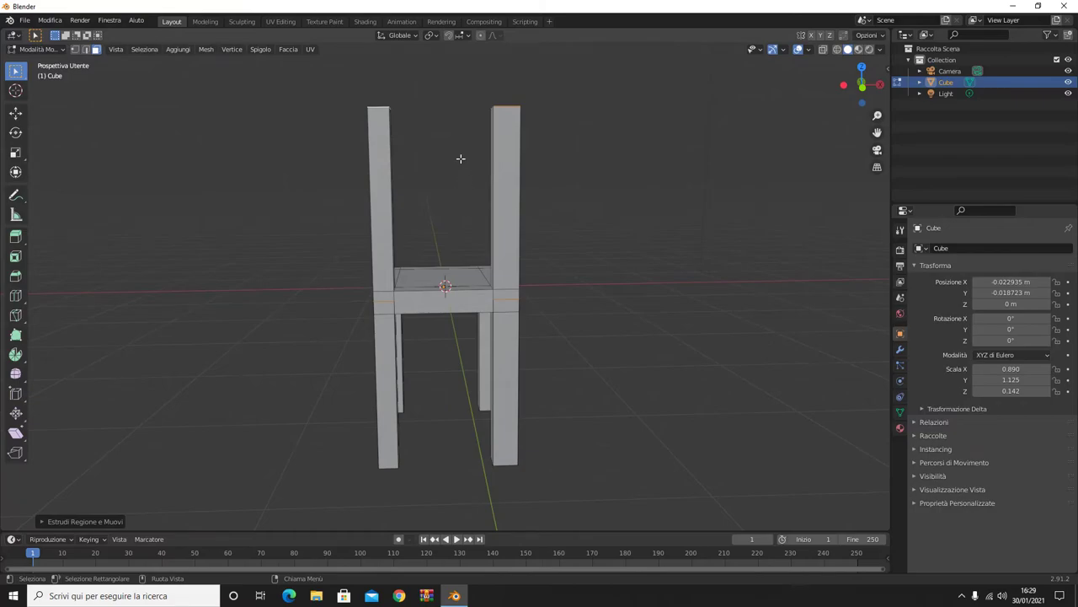
Step: Extrude one back post's inner side face across to the other post, forming a solid backrest
mouse_move(461, 159)
middle_down()
mouse_move(644, 200)
mouse_move(650, 185)
mouse_move(551, 166)
mouse_move(498, 202)
mouse_move(421, 193)
mouse_move(693, 177)
mouse_move(92, 120)
mouse_move(135, 176)
mouse_move(440, 194)
mouse_move(536, 167)
middle_up()
click(535, 151)
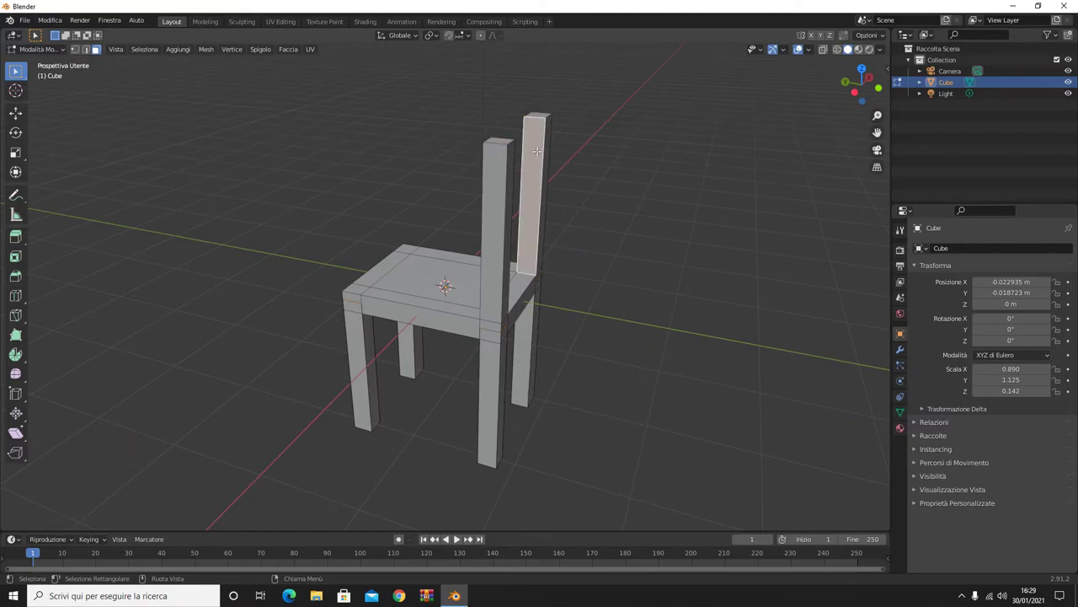
right_click(537, 150)
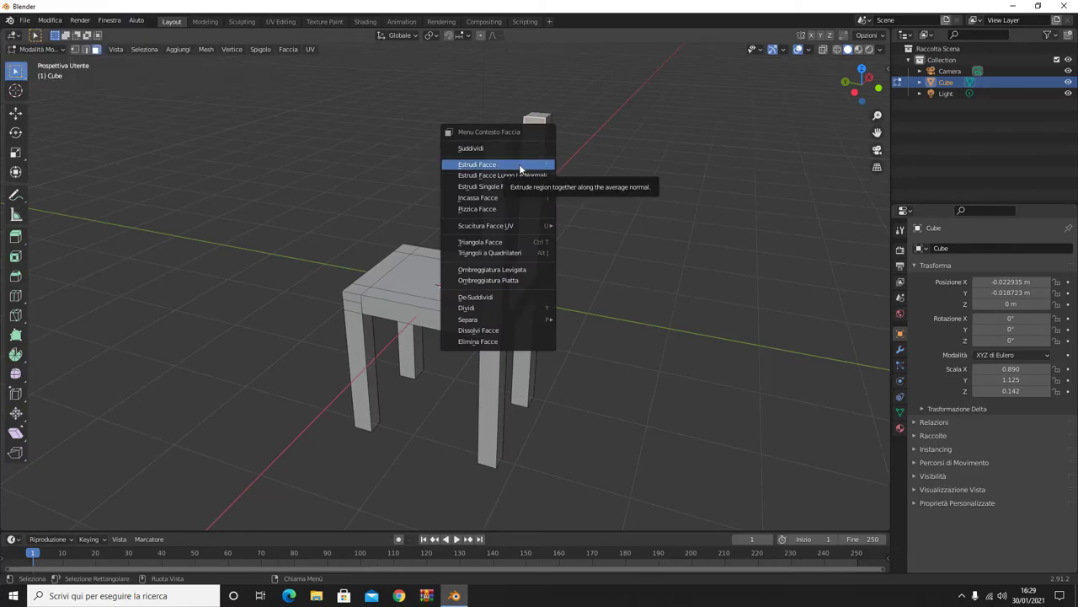
click(520, 166)
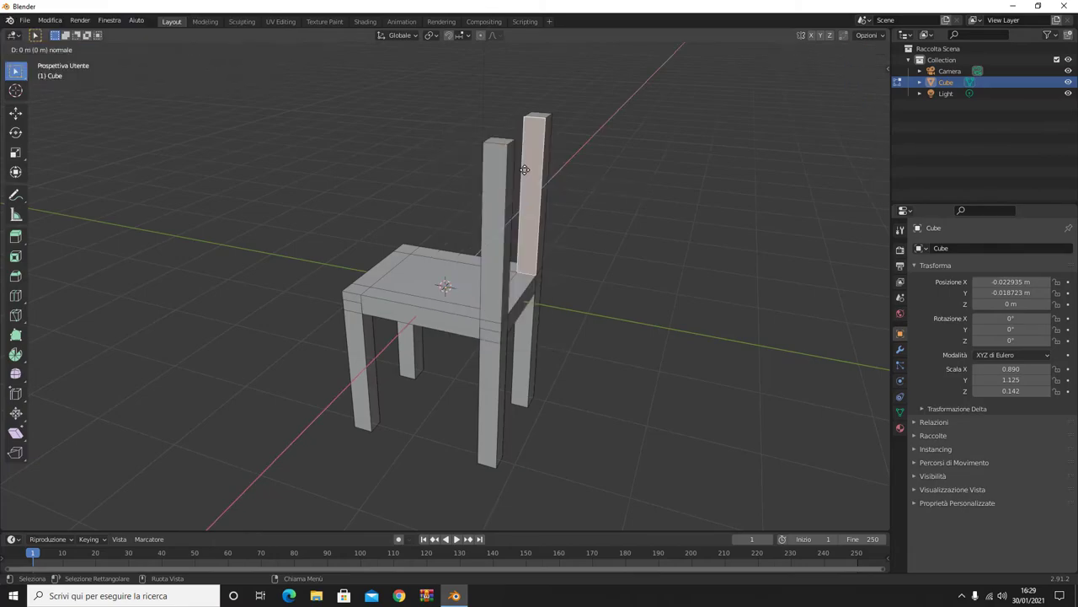
click(499, 207)
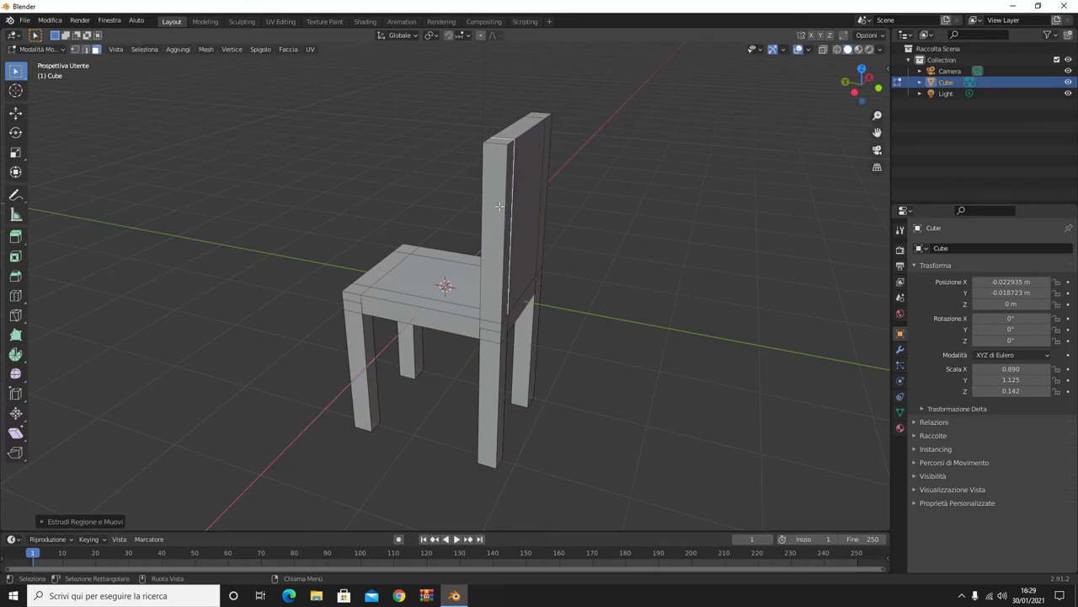
mouse_move(471, 186)
middle_down()
mouse_move(633, 179)
mouse_move(551, 168)
mouse_move(559, 179)
middle_up()
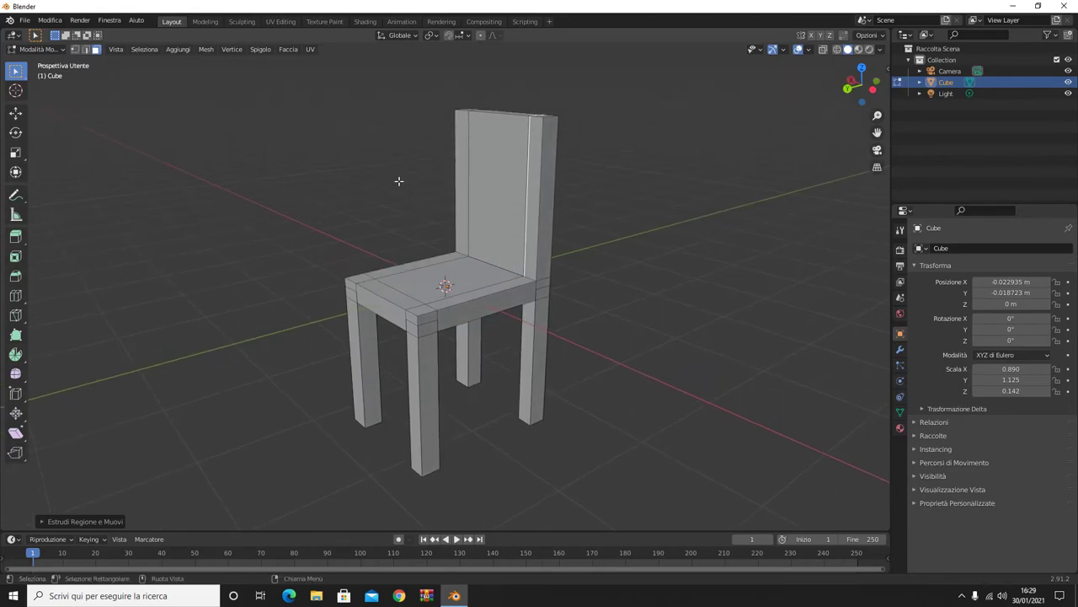
mouse_move(398, 180)
middle_down()
mouse_move(370, 174)
mouse_move(441, 179)
middle_up()
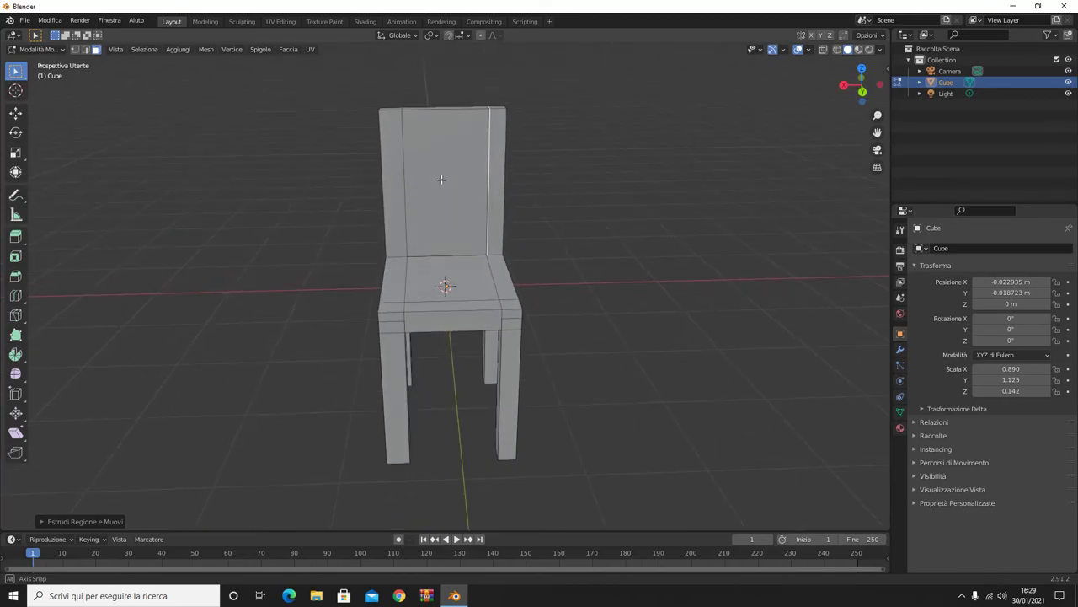
mouse_move(442, 179)
middle_down()
mouse_move(401, 169)
mouse_move(267, 185)
mouse_move(85, 180)
mouse_move(792, 97)
mouse_move(818, 137)
mouse_move(820, 178)
mouse_move(788, 370)
mouse_move(506, 253)
mouse_move(96, 181)
mouse_move(270, 159)
mouse_move(433, 174)
middle_up()
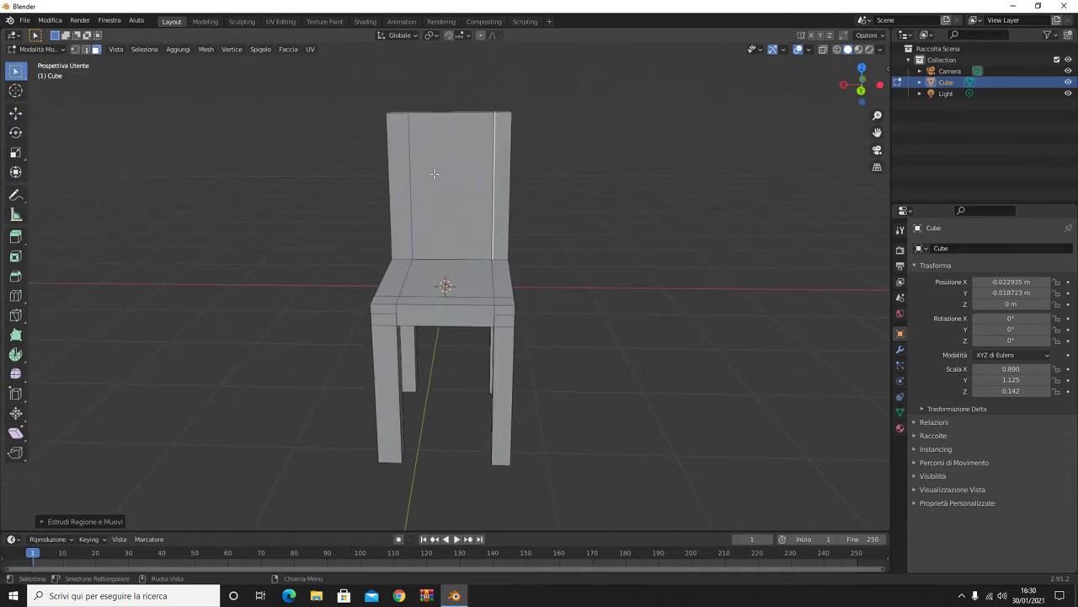
key(KP_5)
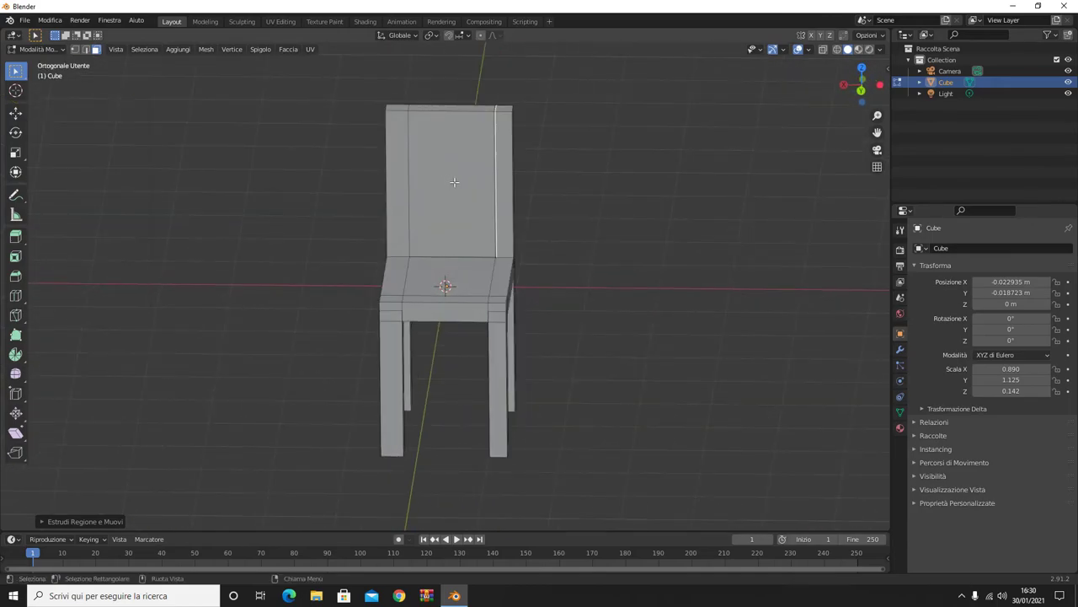
key(KP_7)
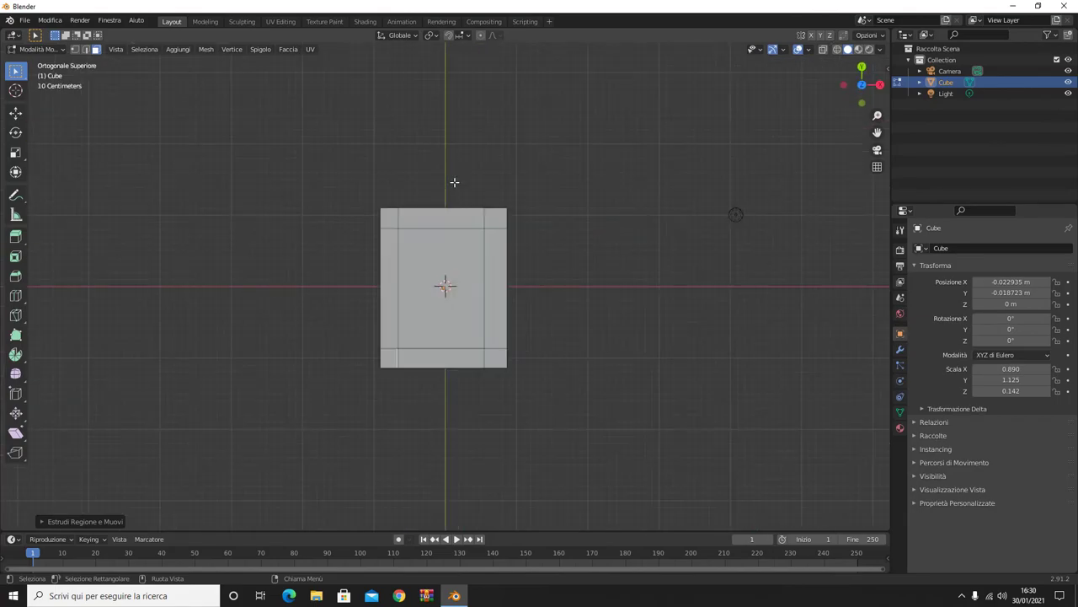
mouse_move(386, 173)
middle_down()
mouse_move(464, 120)
mouse_move(551, 89)
mouse_move(567, 98)
mouse_move(417, 159)
mouse_move(456, 145)
middle_up()
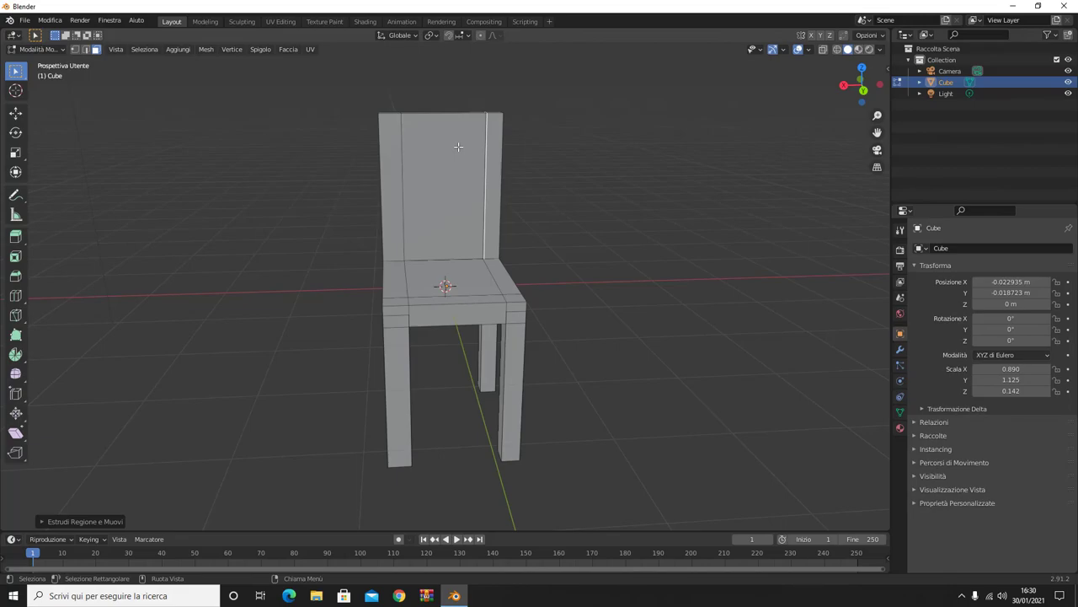
key(KP_0)
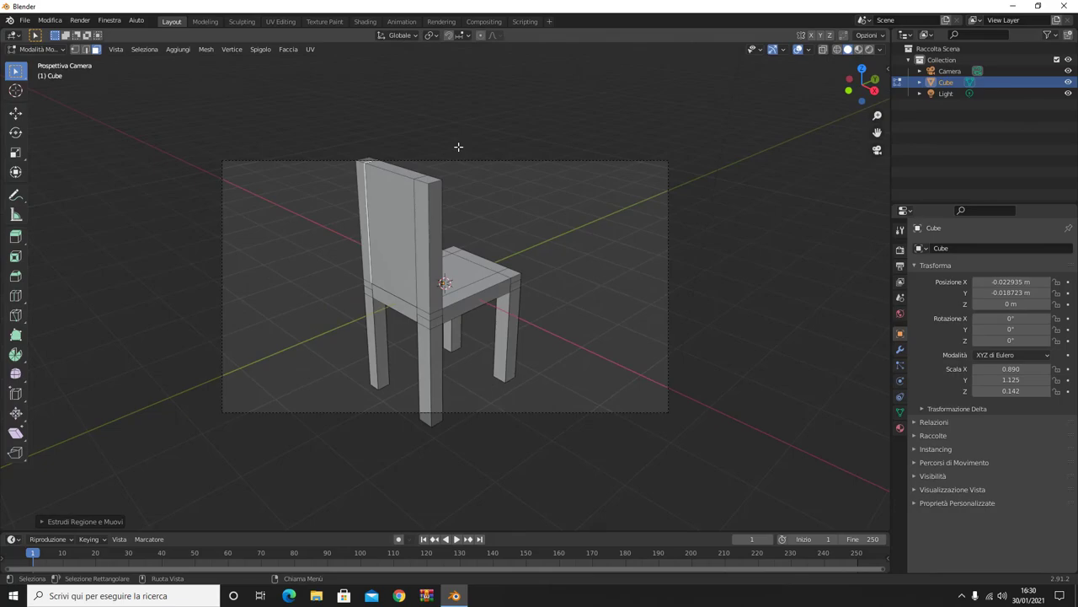
mouse_move(474, 185)
middle_down()
mouse_move(573, 212)
mouse_move(554, 190)
mouse_move(32, 185)
mouse_move(797, 219)
mouse_move(116, 211)
middle_up()
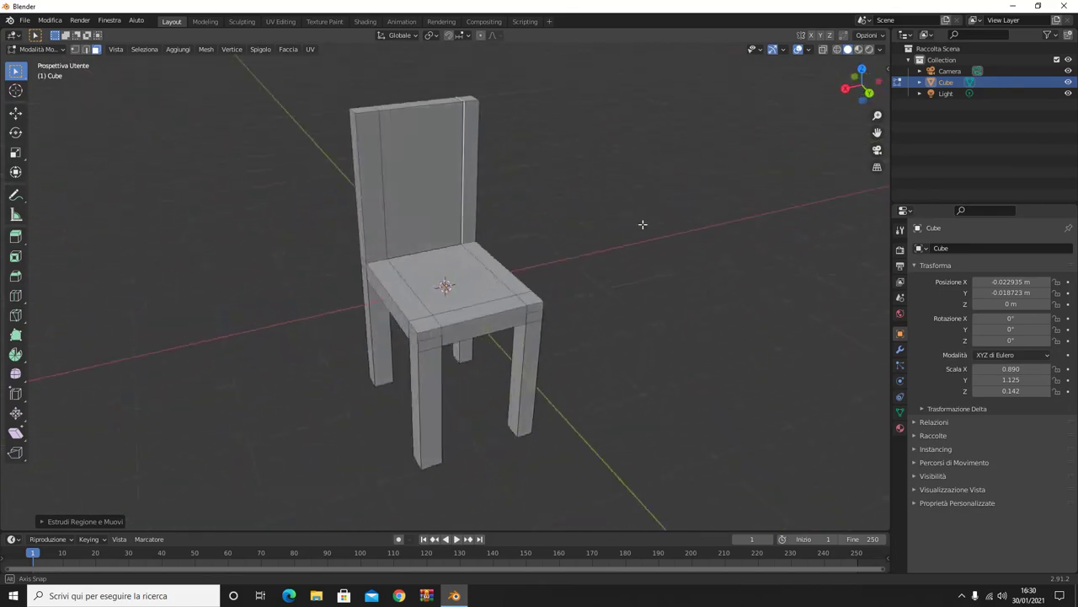
middle_drag(117, 210, 613, 222)
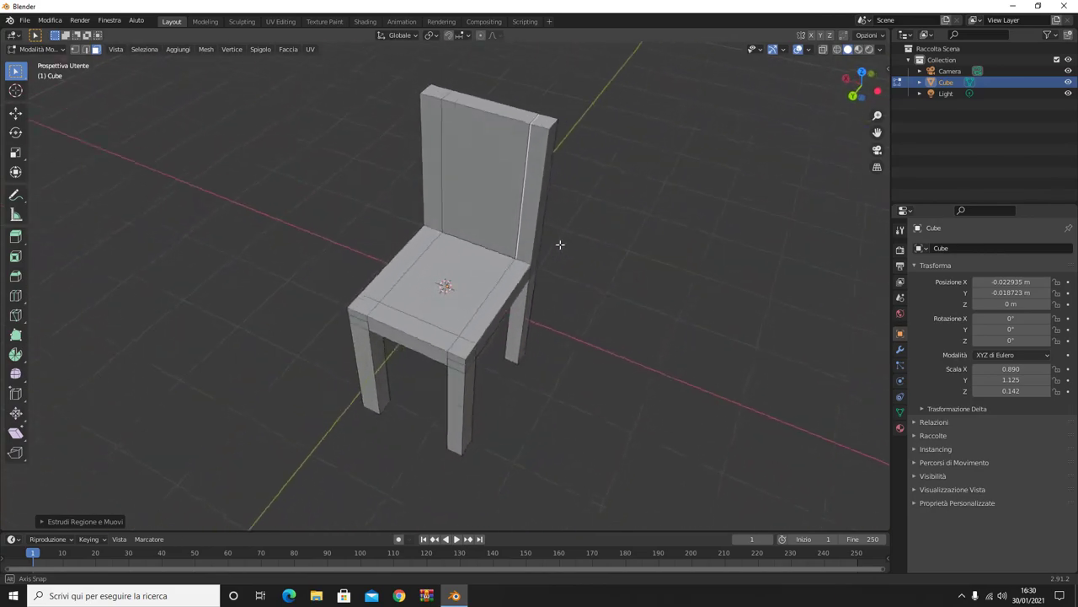